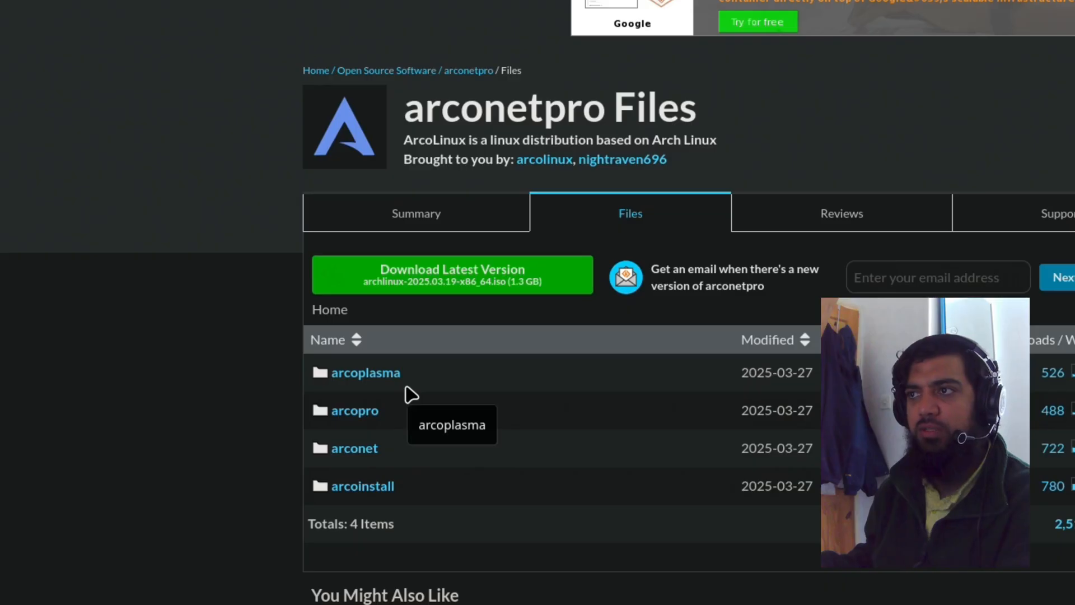
- Start the arcolinux virtual machine in VirtualBox and widen its window, with the ArcoLinux Welcome App centred inside
left_click(481, 453)
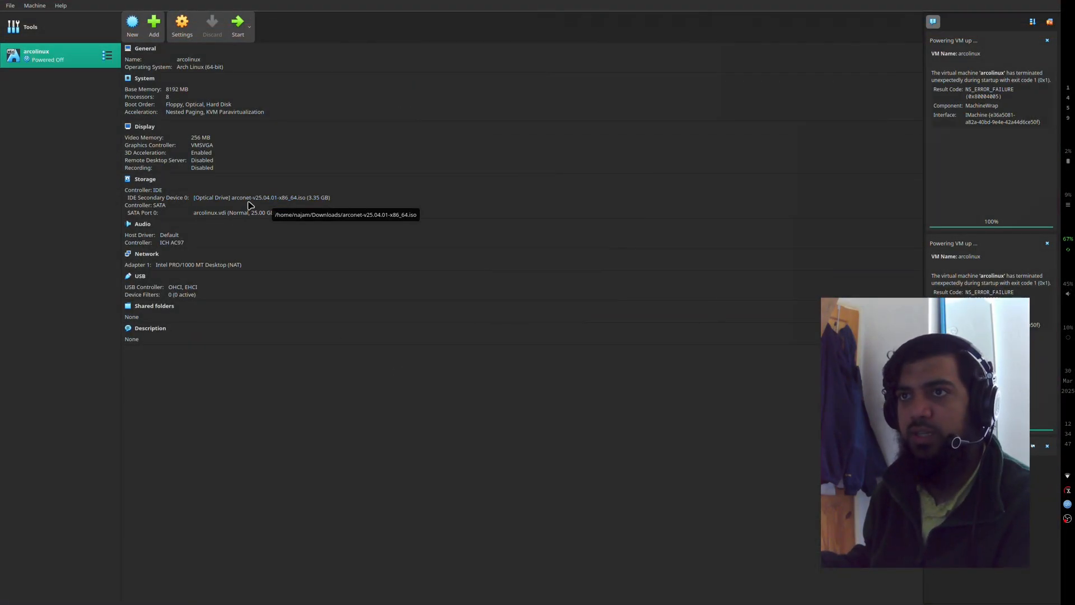
left_click(241, 35)
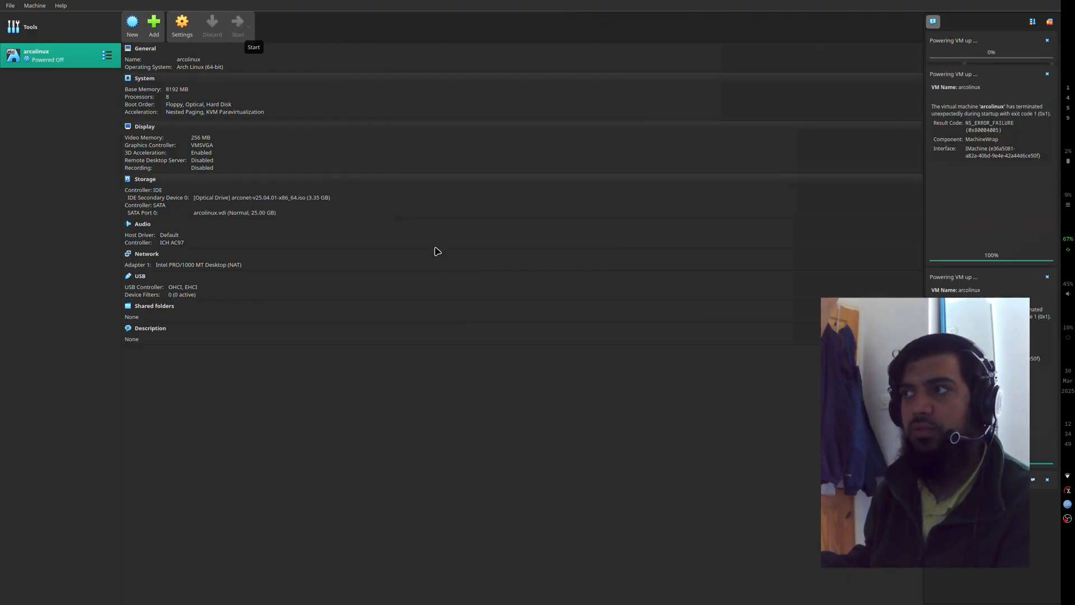
key("Return")
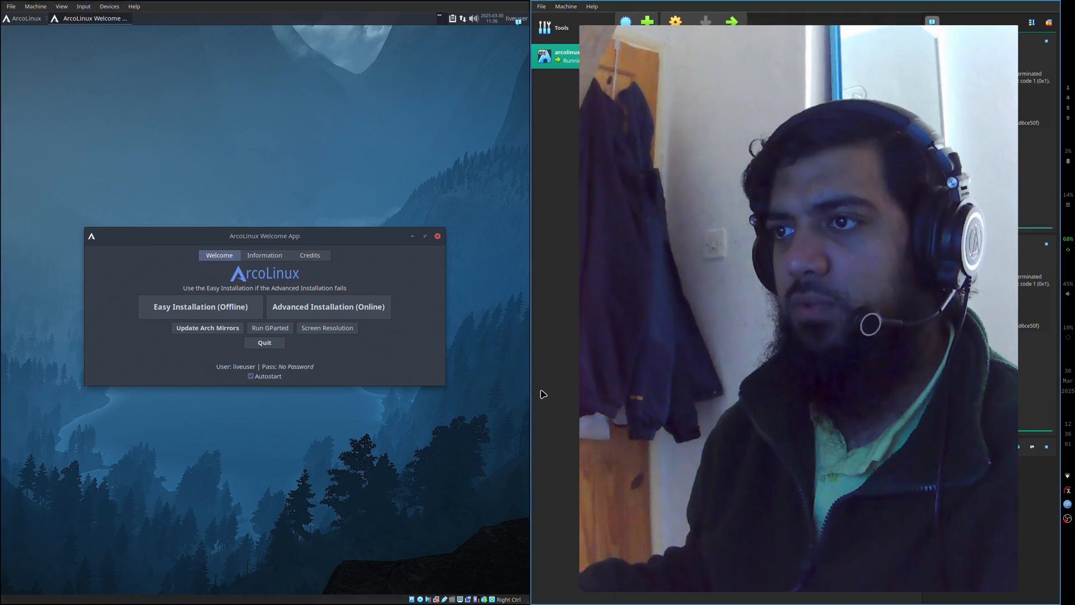
left_click_drag(533, 395, 631, 398)
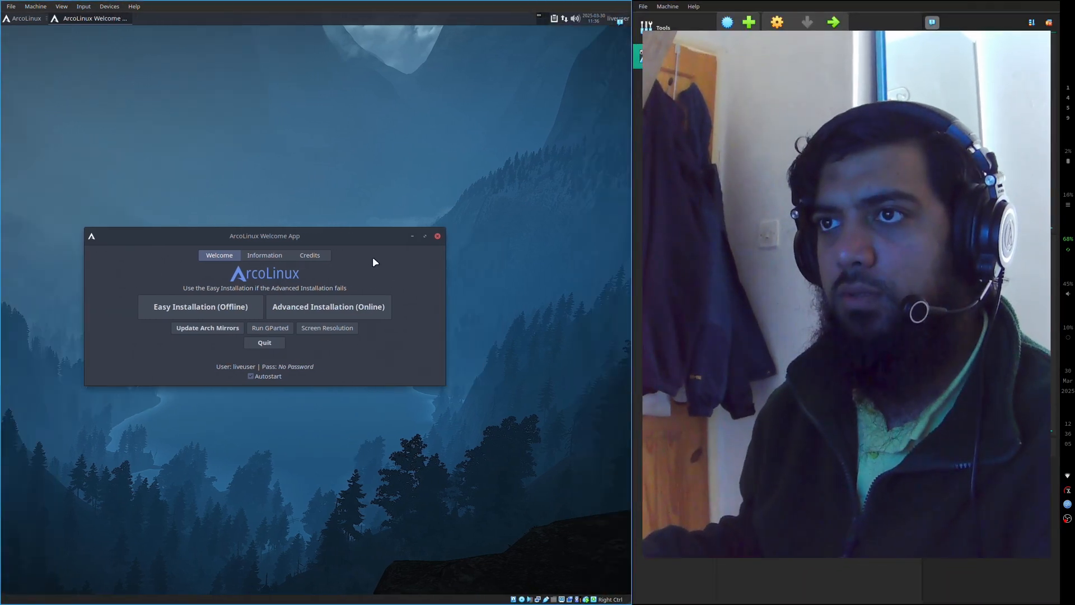
left_click_drag(361, 239, 415, 235)
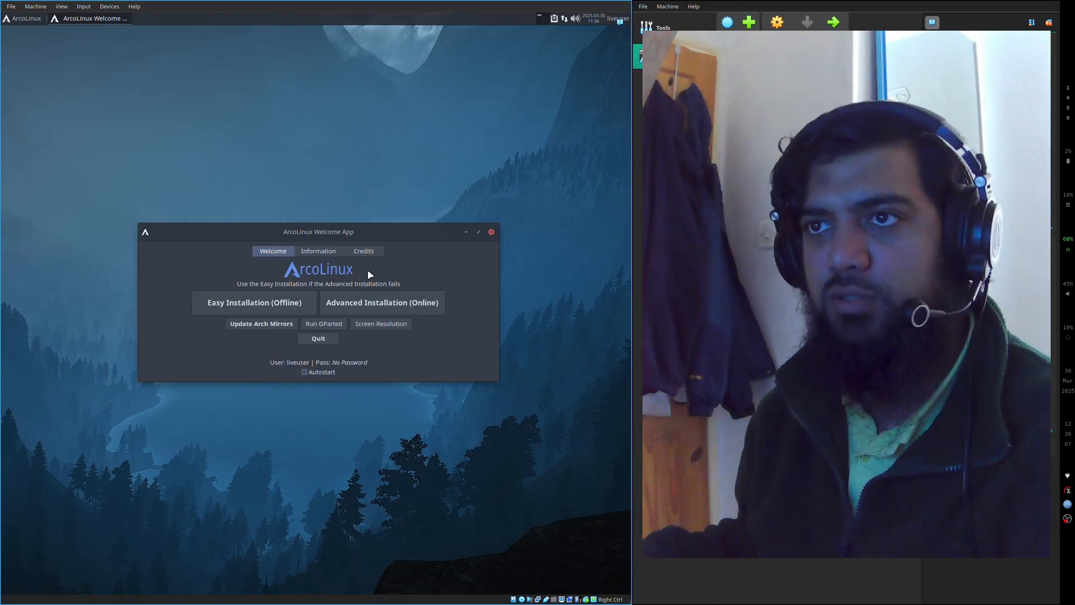
- Review the Welcome App's summary of the Easy and Advanced installation variants and compare it with the installation options
left_click(322, 252)
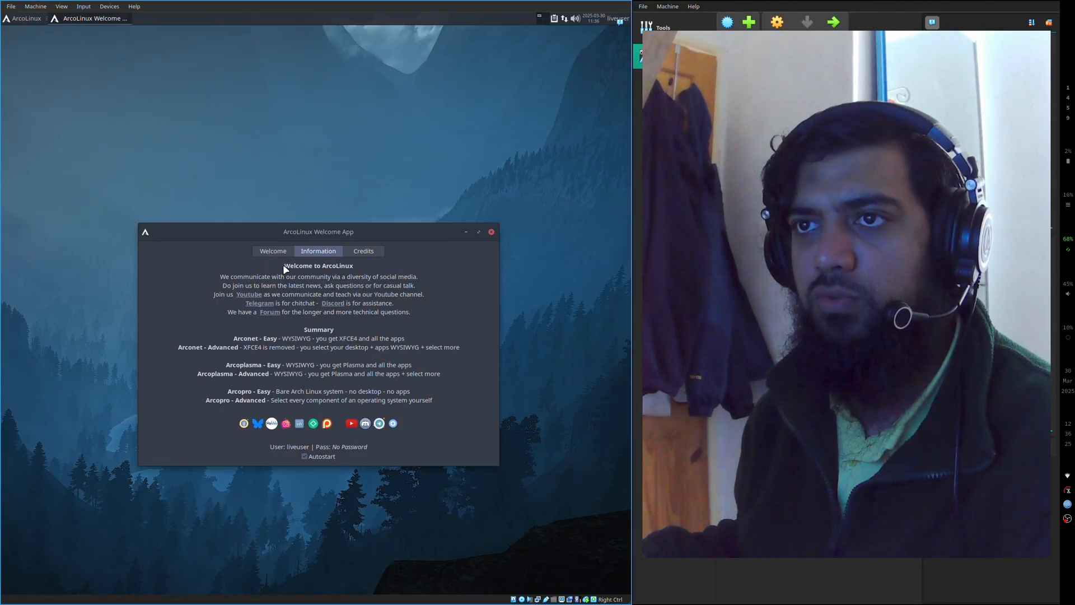
left_click(272, 251)
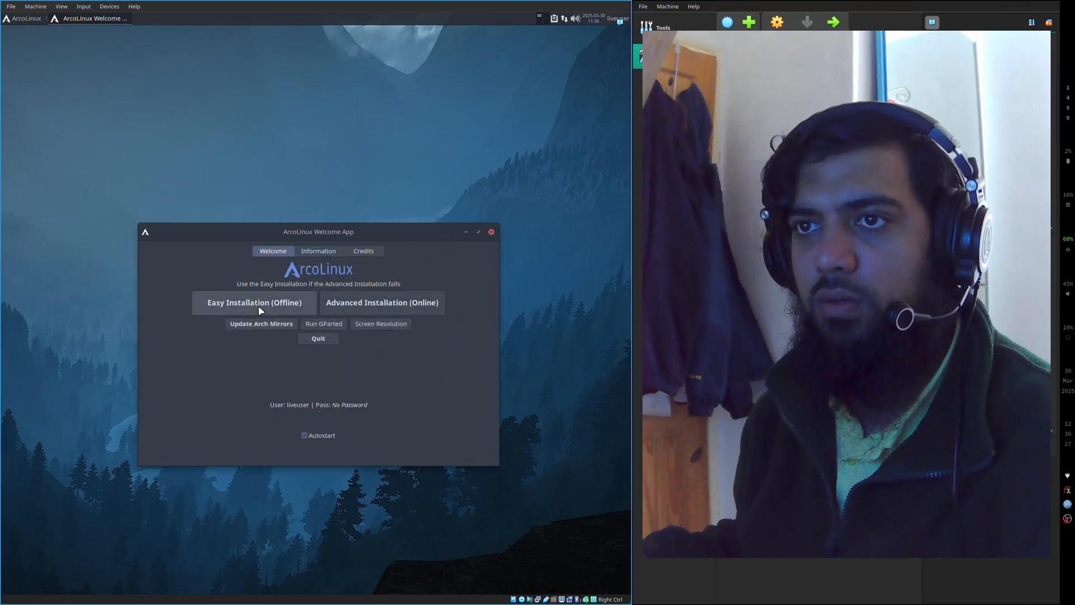
left_click(316, 250)
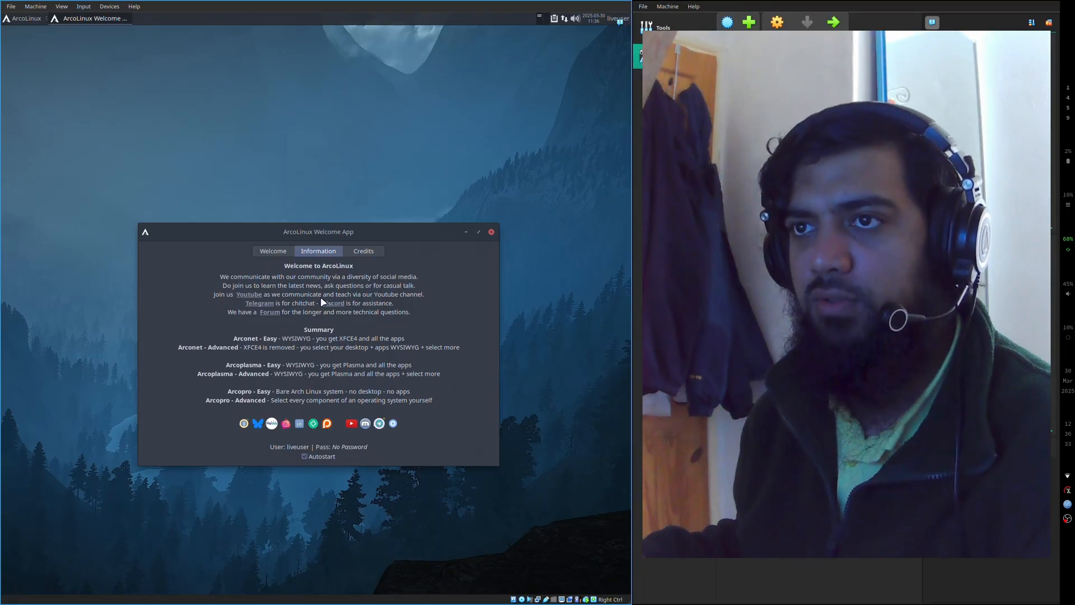
left_click(273, 250)
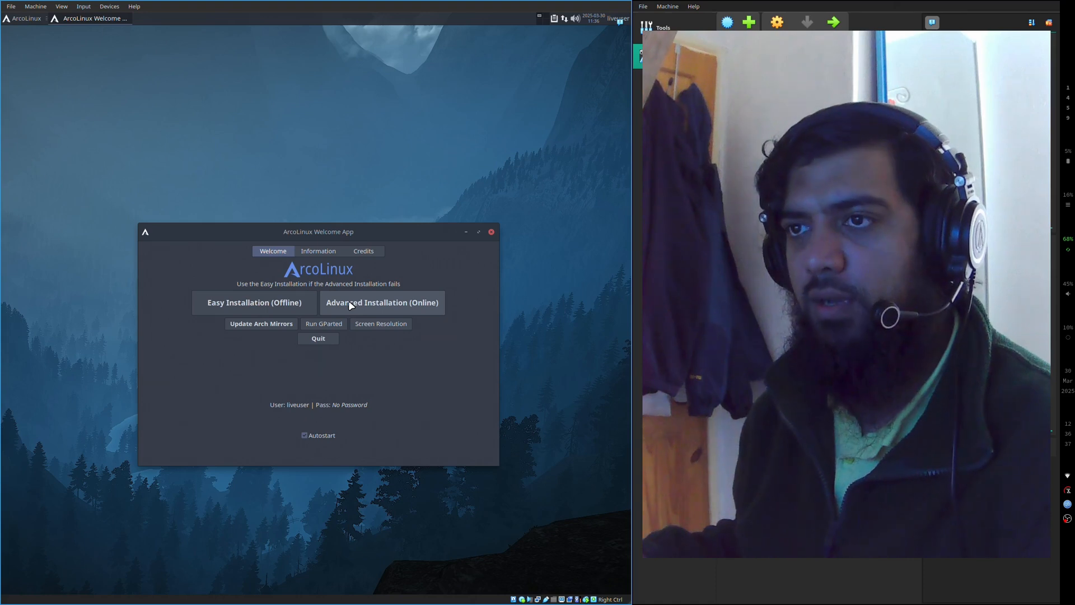
- Launch Advanced Installation (Online) with American English as the language and accept the Linux kernel selection
left_click(399, 305)
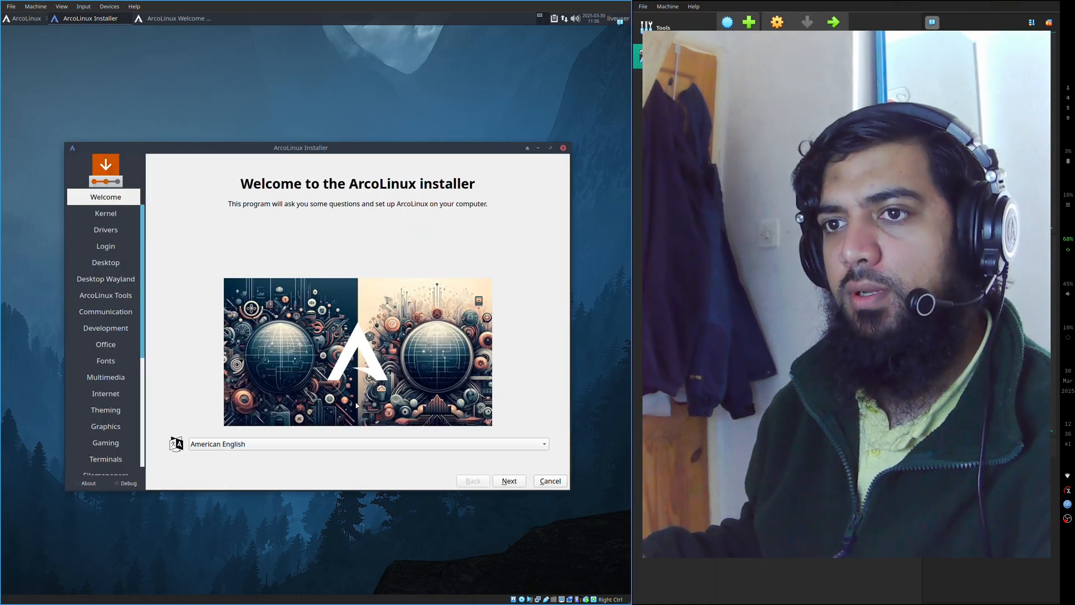
left_click(509, 480)
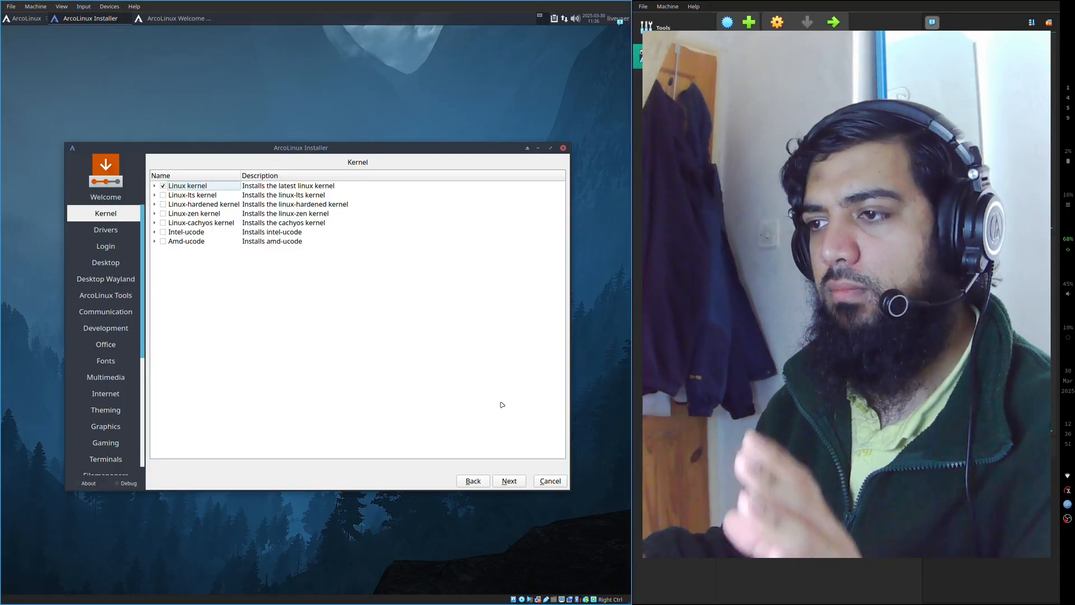
left_click(514, 481)
- Select the Xf86-video-amdgpu driver, check the amdgpu and nouveau package contents, and proceed to the Login page
left_click(163, 194)
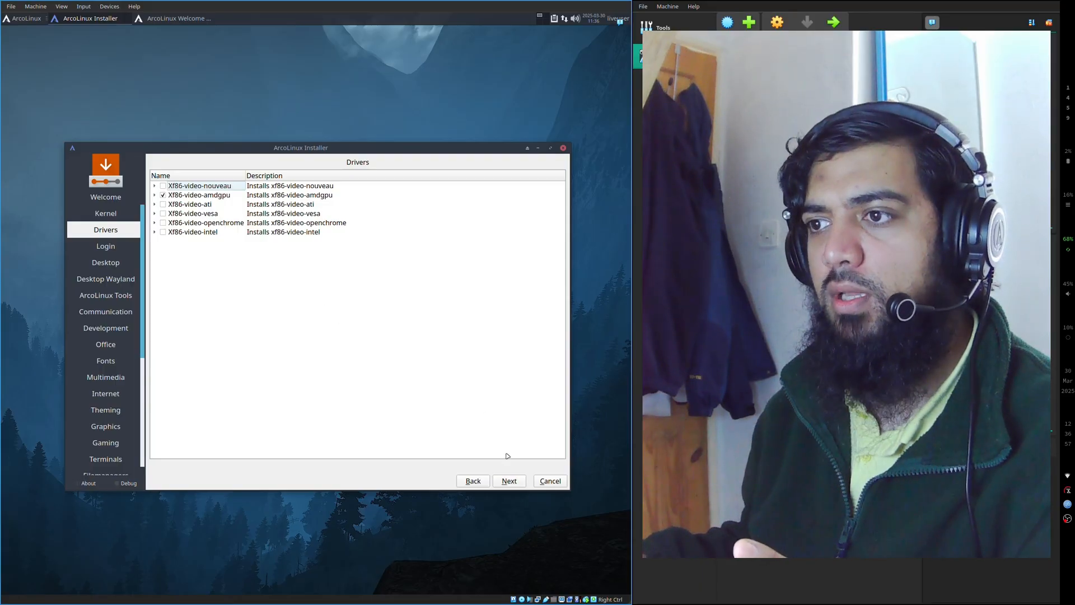
left_click(505, 482)
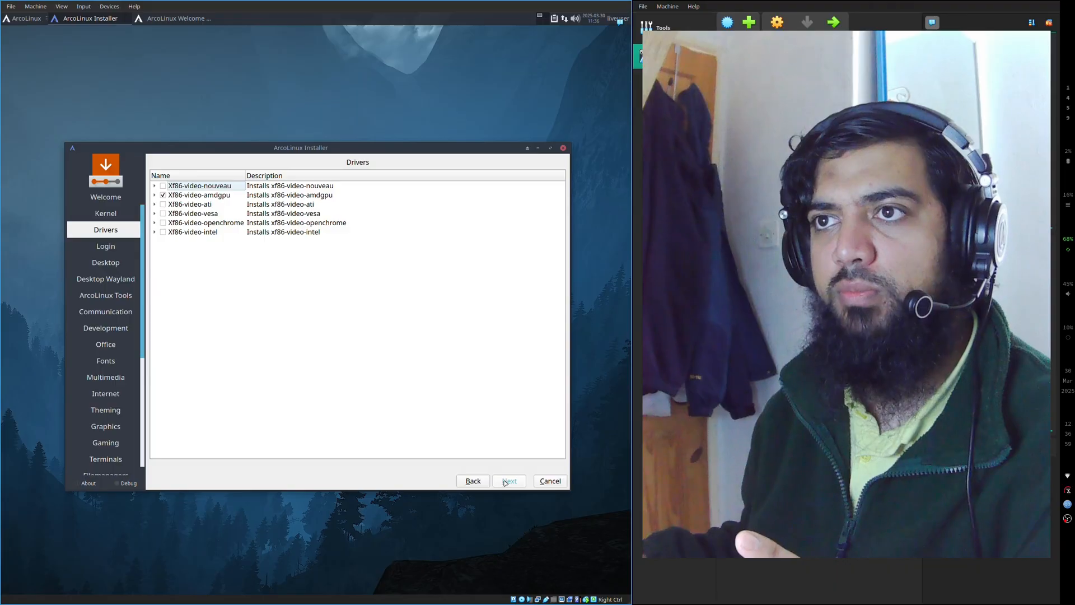
left_click(154, 195)
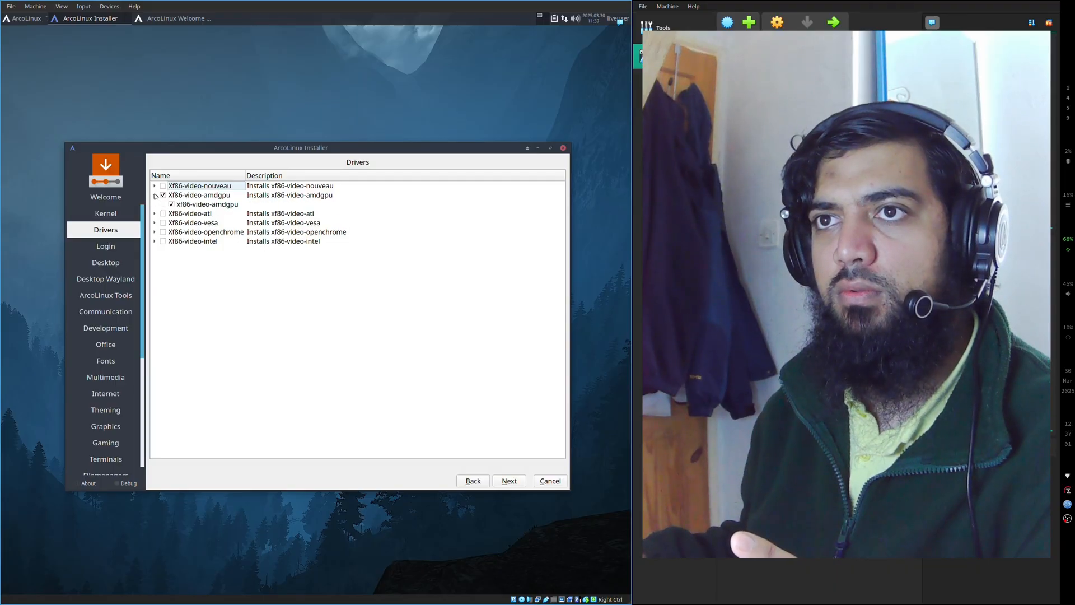
left_click(155, 194)
left_click(154, 187)
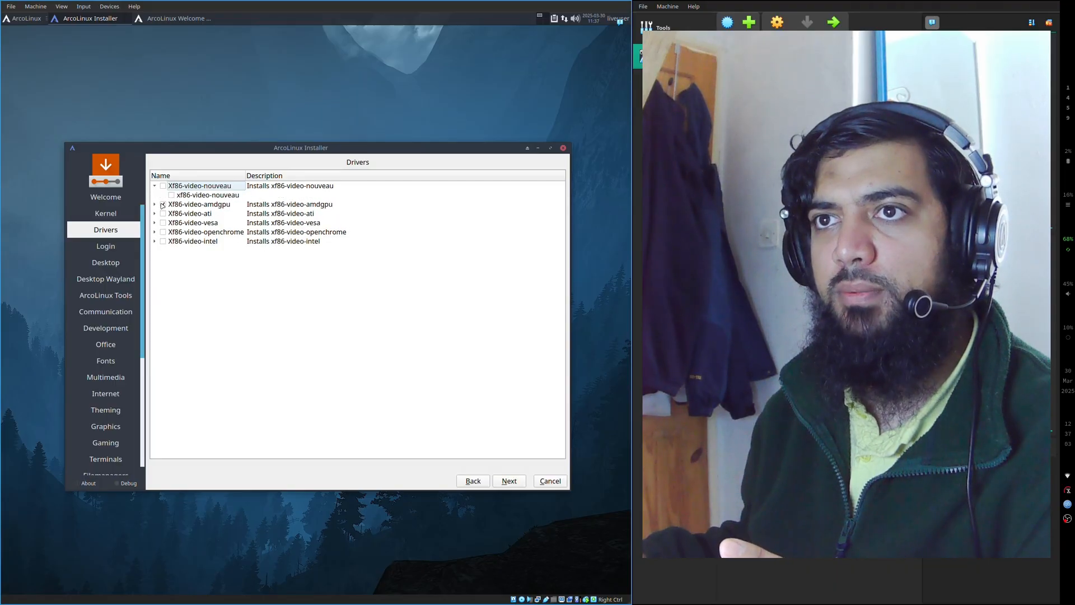
left_click(155, 186)
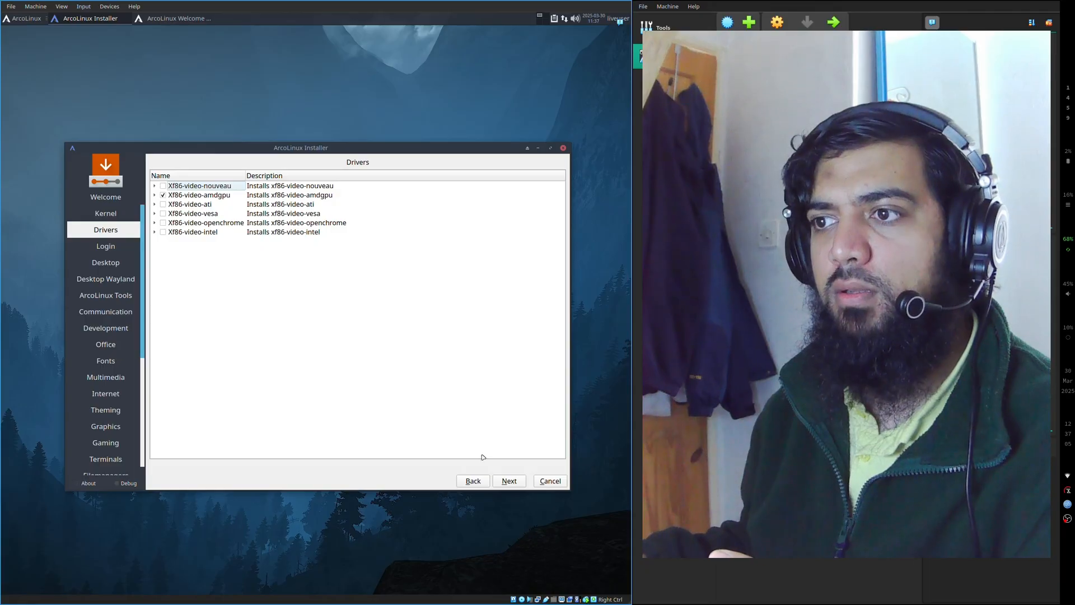
left_click(510, 481)
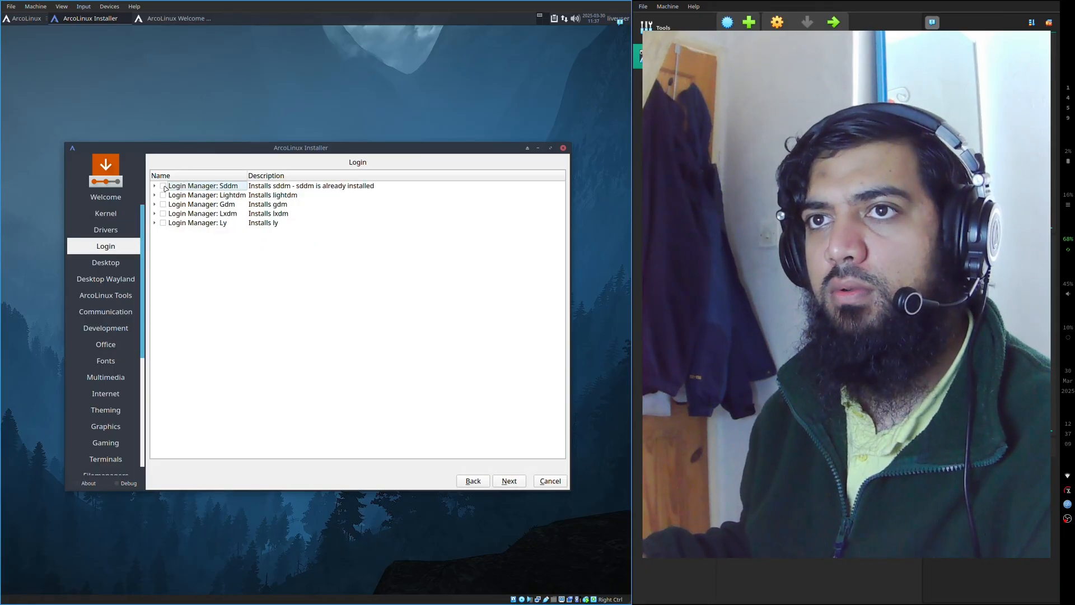
- Choose Sddm as the login manager and proceed through the Desktop and Desktop Wayland pages to ArcoLinux Tools
left_click(504, 481)
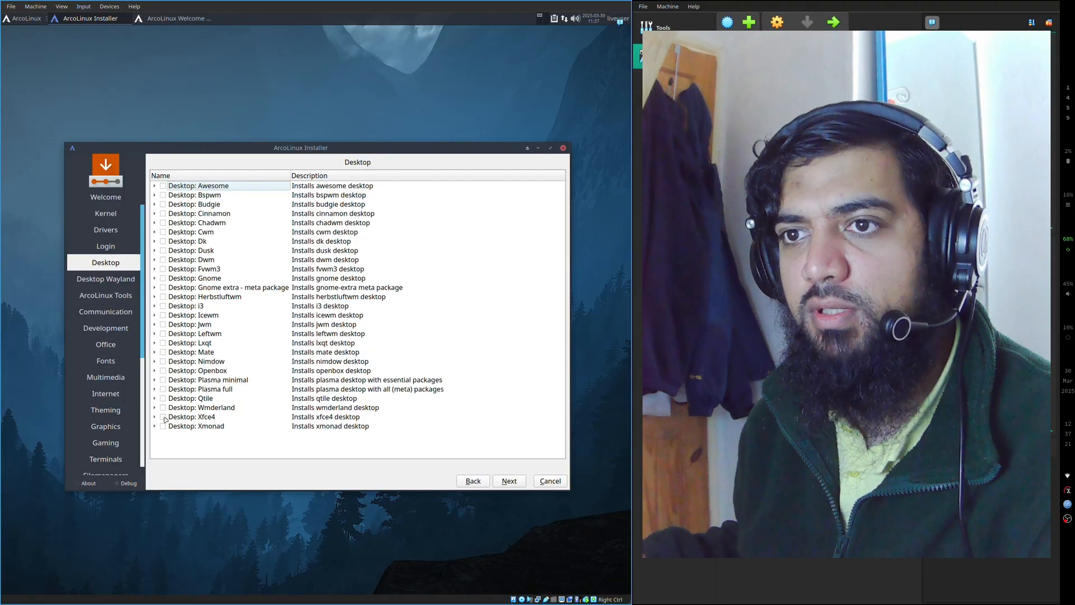
left_click(27, 19)
left_click(277, 82)
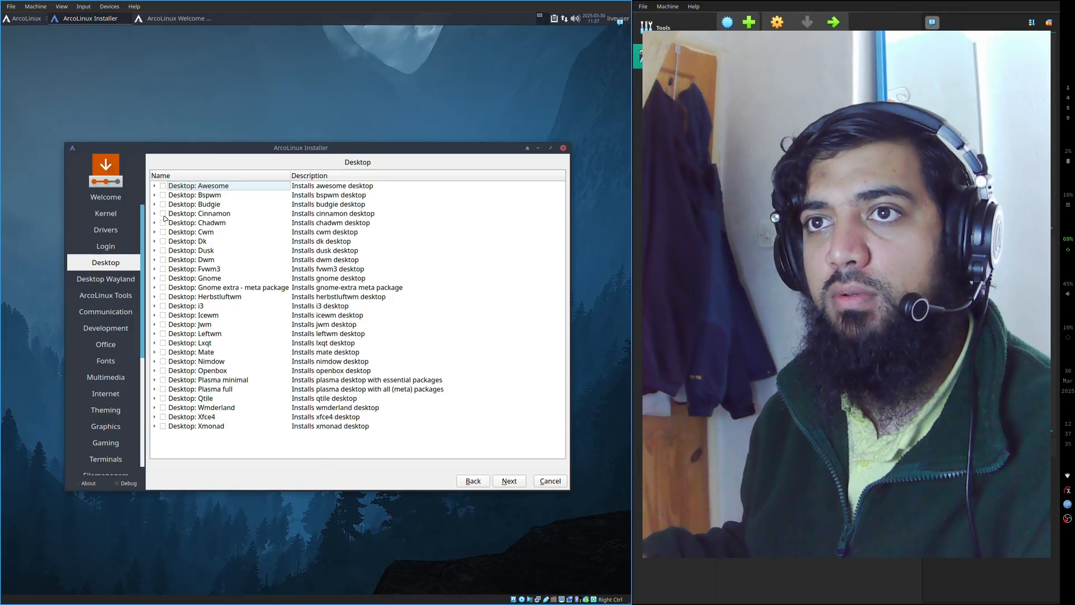
left_click(503, 484)
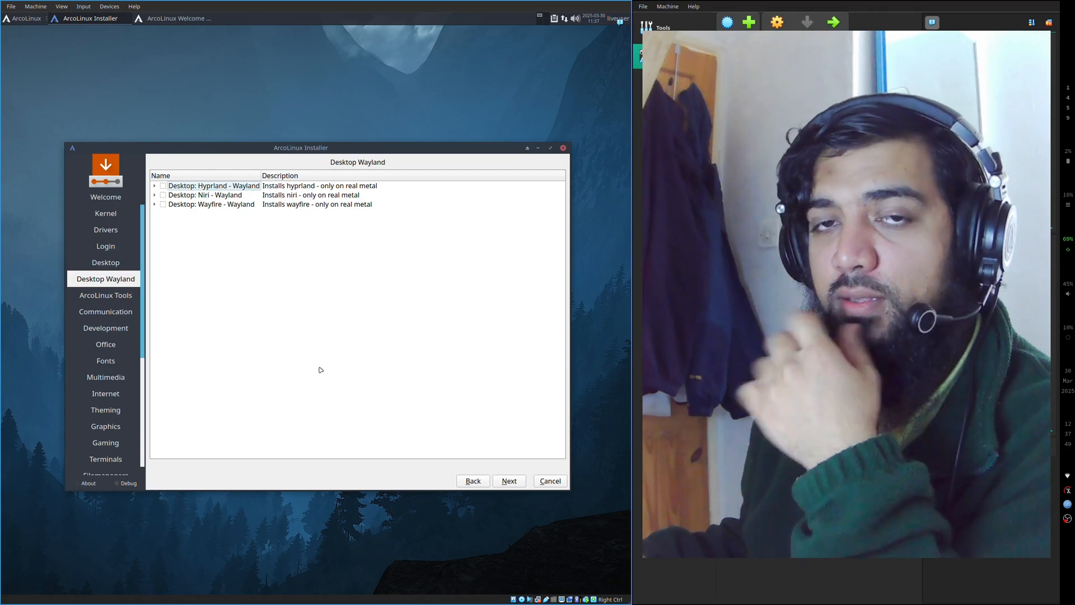
left_click(508, 481)
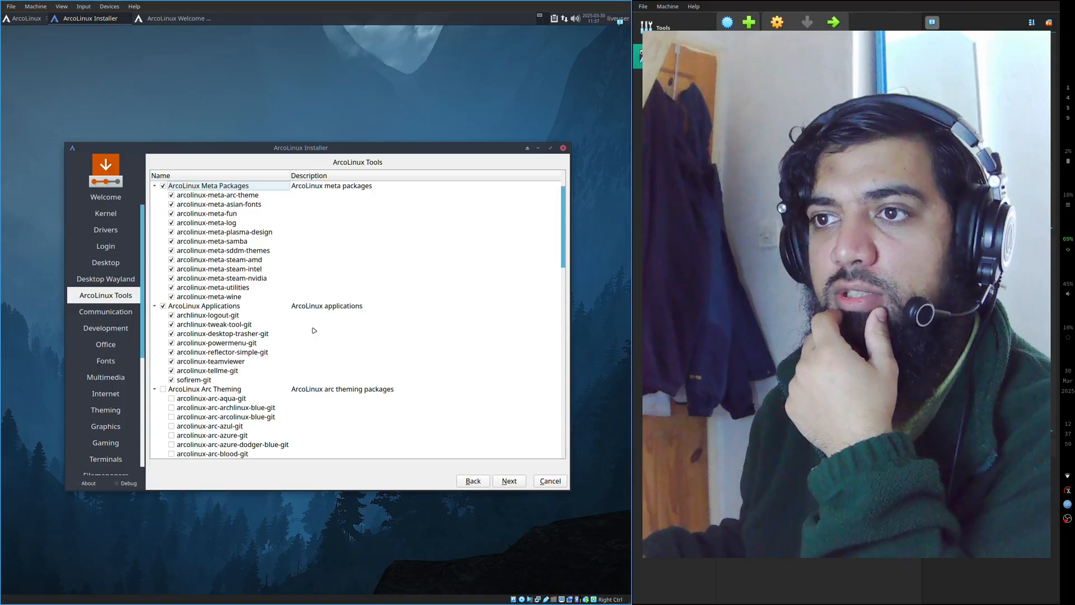
- Select the ArcoLinux Arc Theming, ArcoLinux Theming and ArcoLinux Wallpapers package groups for installation
scroll(315, 329, "down", 1)
left_click(163, 363)
scroll(280, 343, "down", 20)
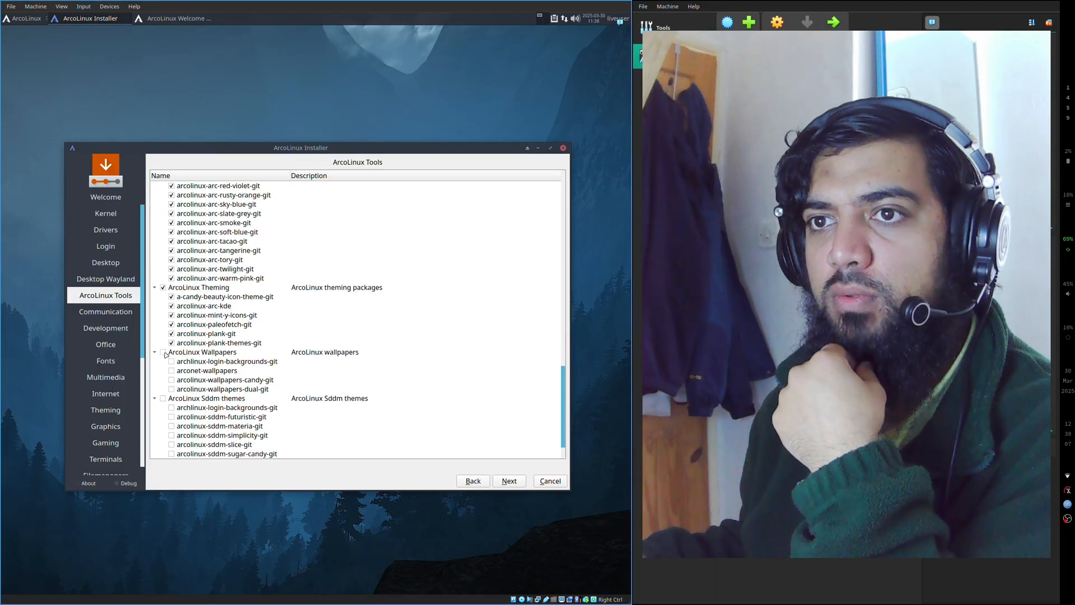
left_click(163, 352)
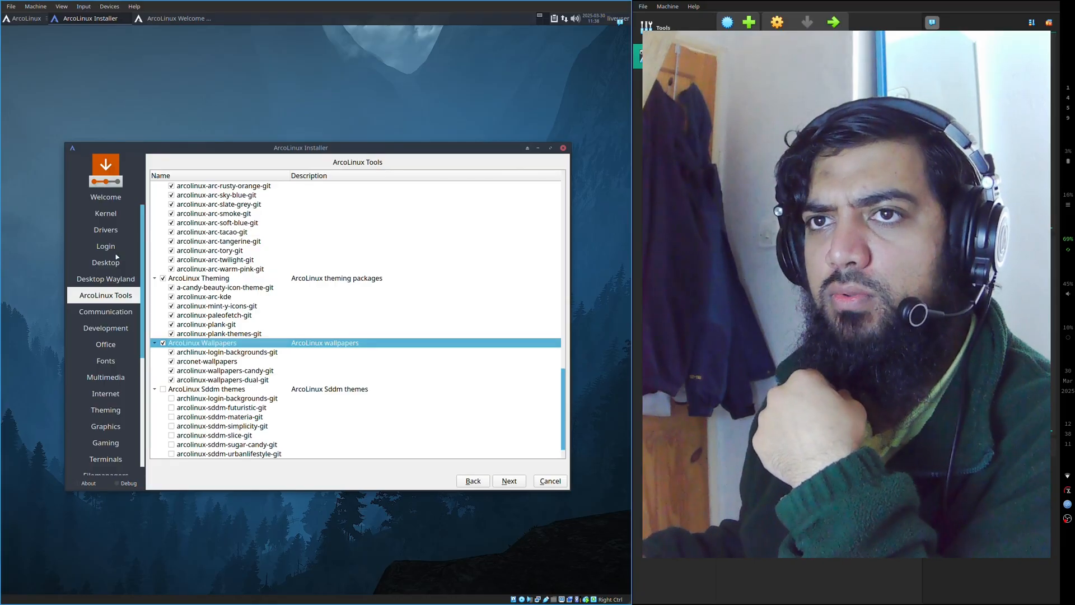
- Recheck the chosen login manager on the Login page and add the whole ArcoLinux Sddm themes group
left_click(474, 480)
left_click(477, 481)
left_click(476, 480)
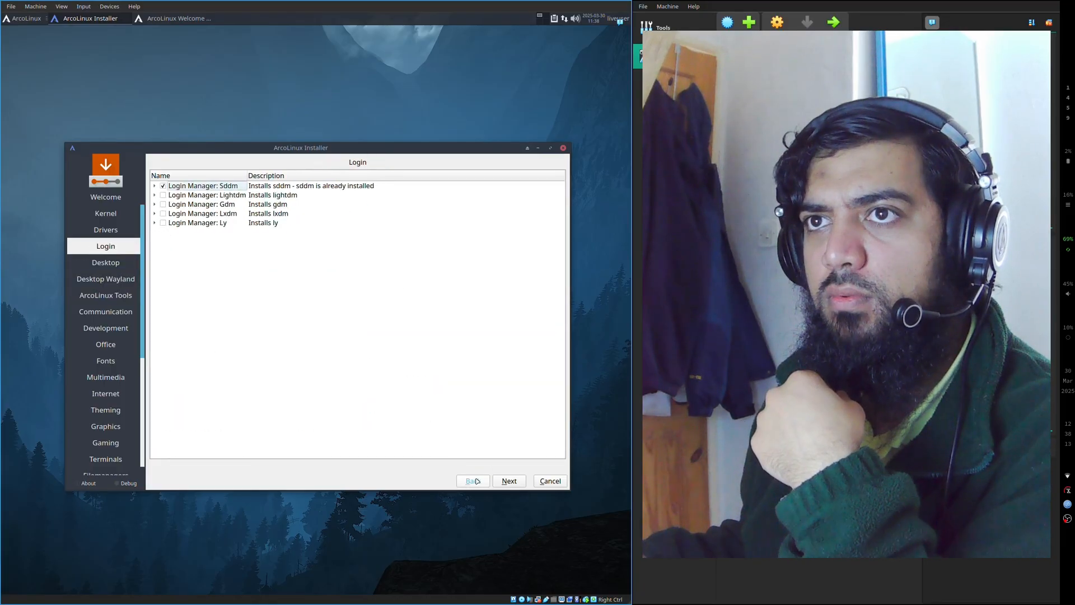
left_click(509, 480)
left_click(509, 480)
left_click(509, 481)
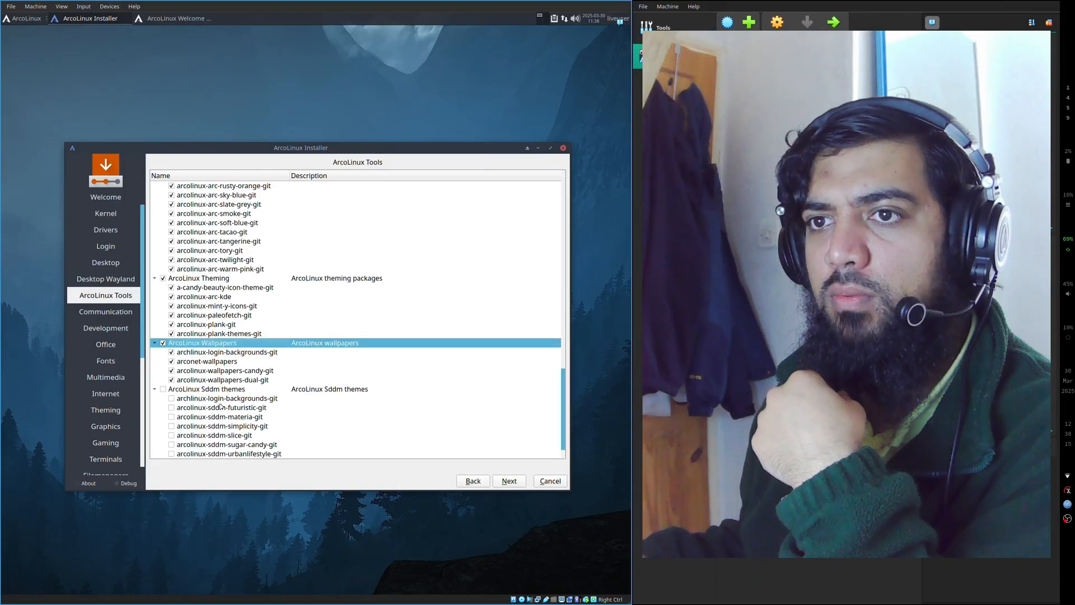
left_click(166, 389)
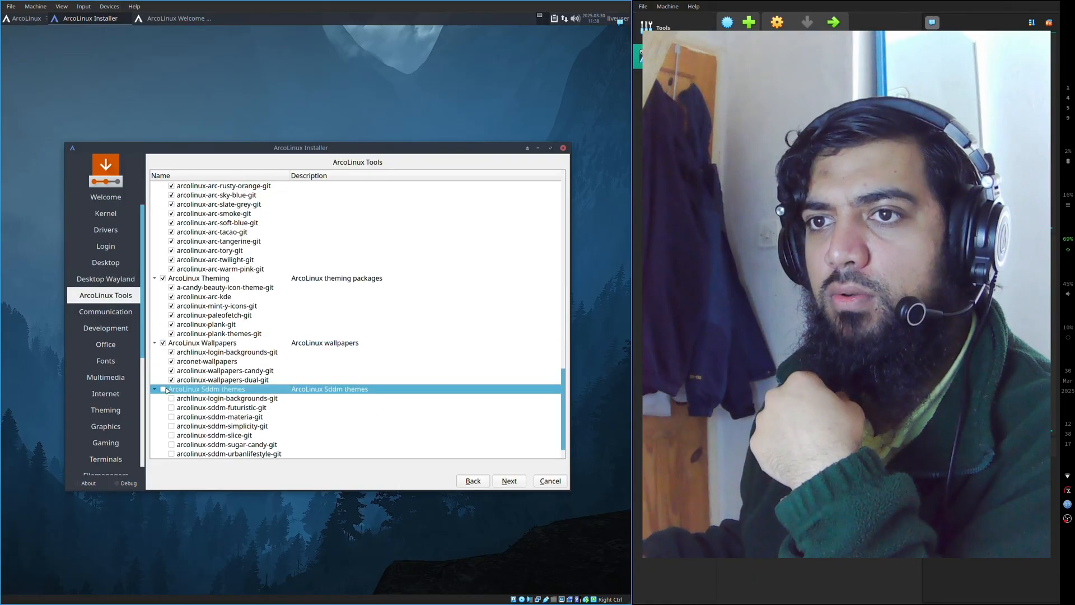
left_click(510, 481)
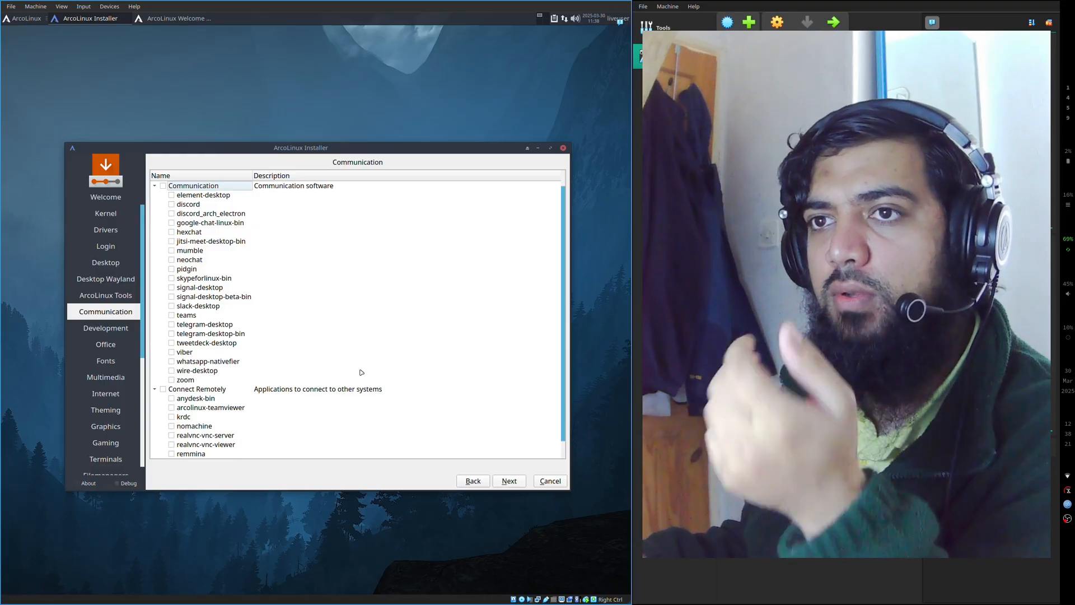
- Browse the communication and remote-connection packages and proceed to the Development page without selecting any
scroll(283, 344, "down", 1)
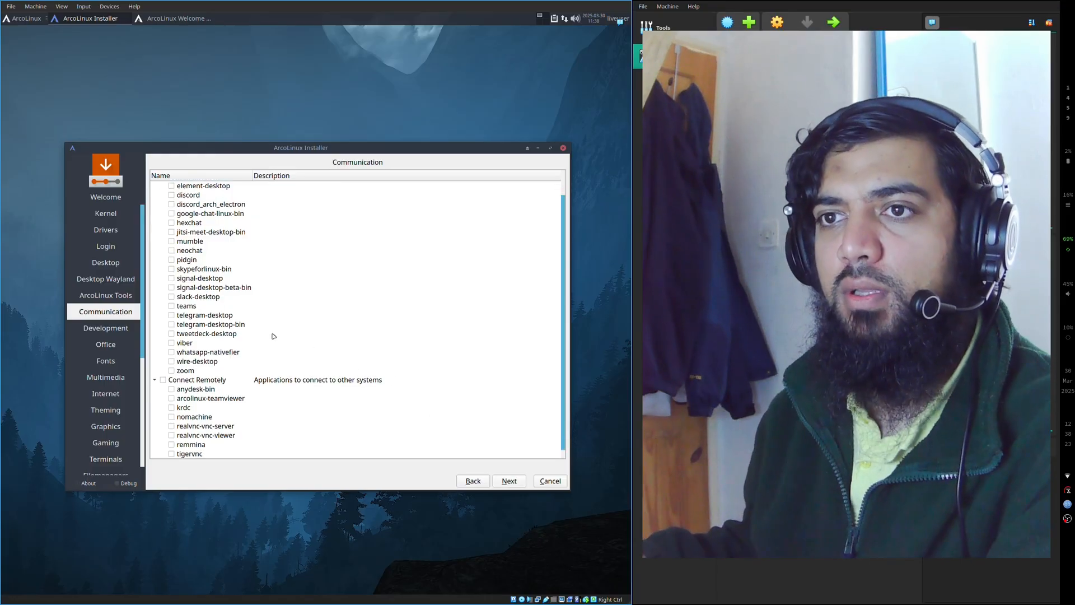
scroll(190, 389, "up", 1)
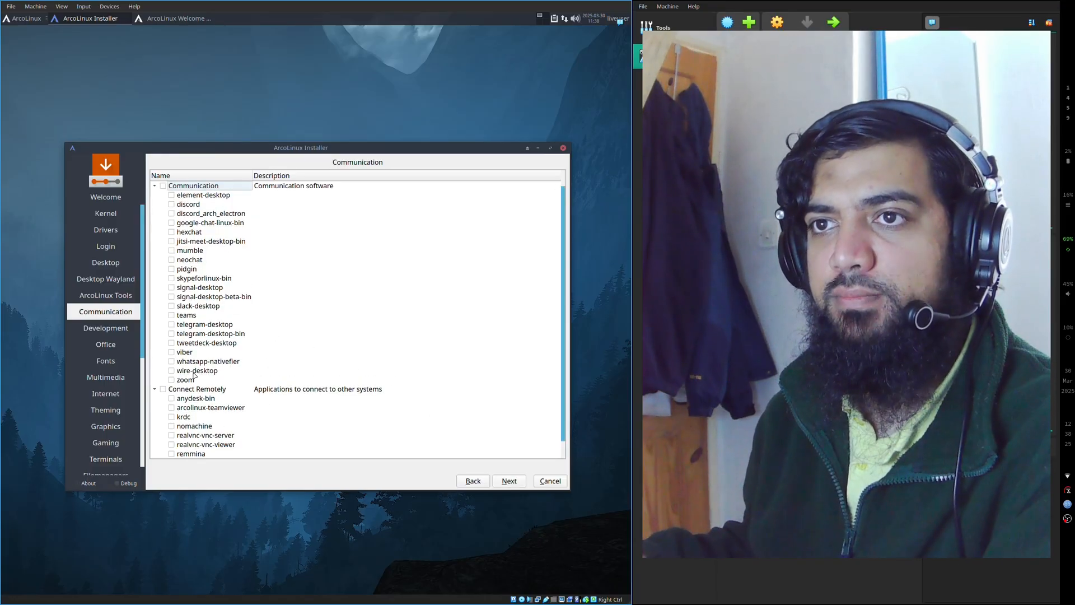
left_click(226, 407)
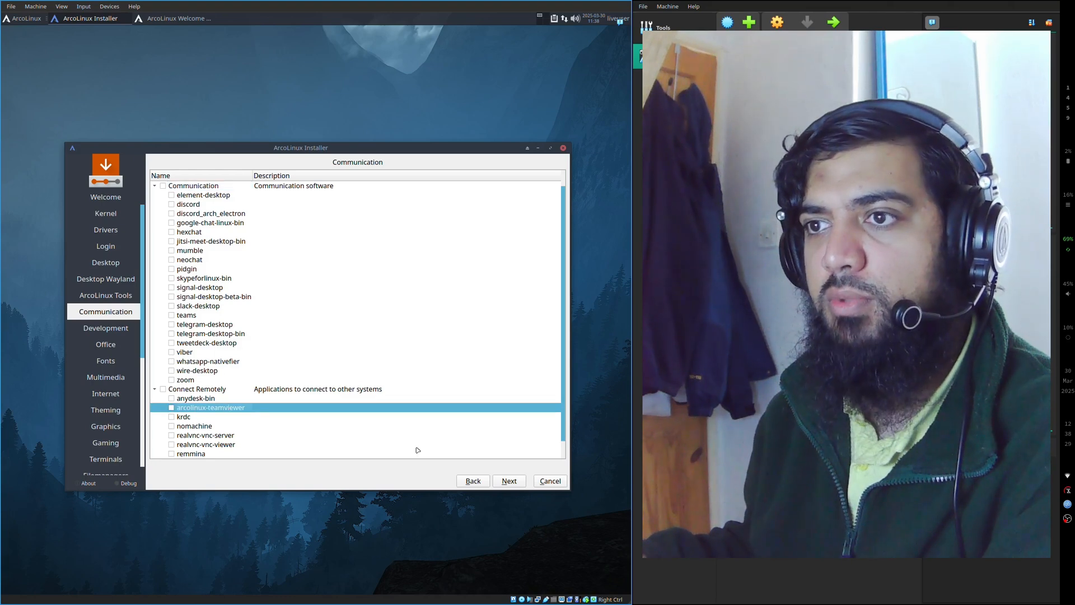
left_click(516, 483)
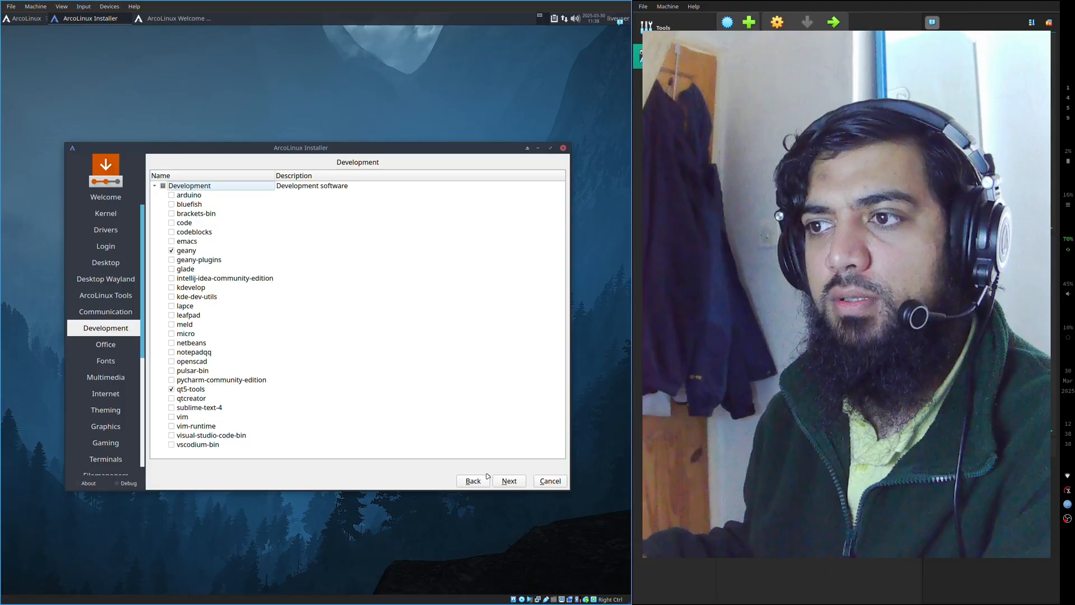
- Proceed through the Development, Office and Fonts pages to Multimedia and browse its audio and video packages
left_click(506, 480)
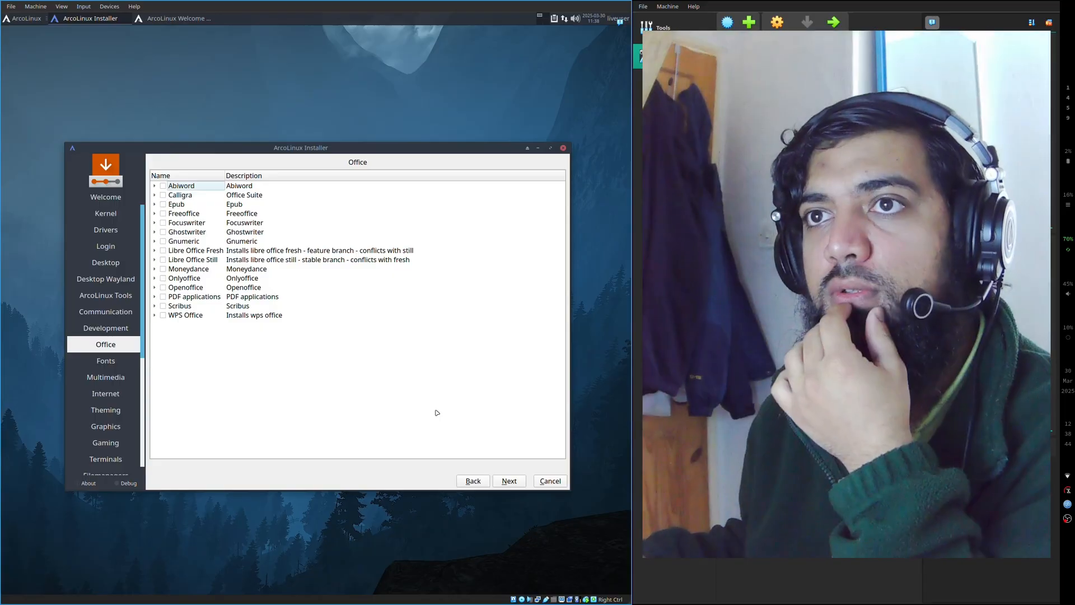
left_click(511, 482)
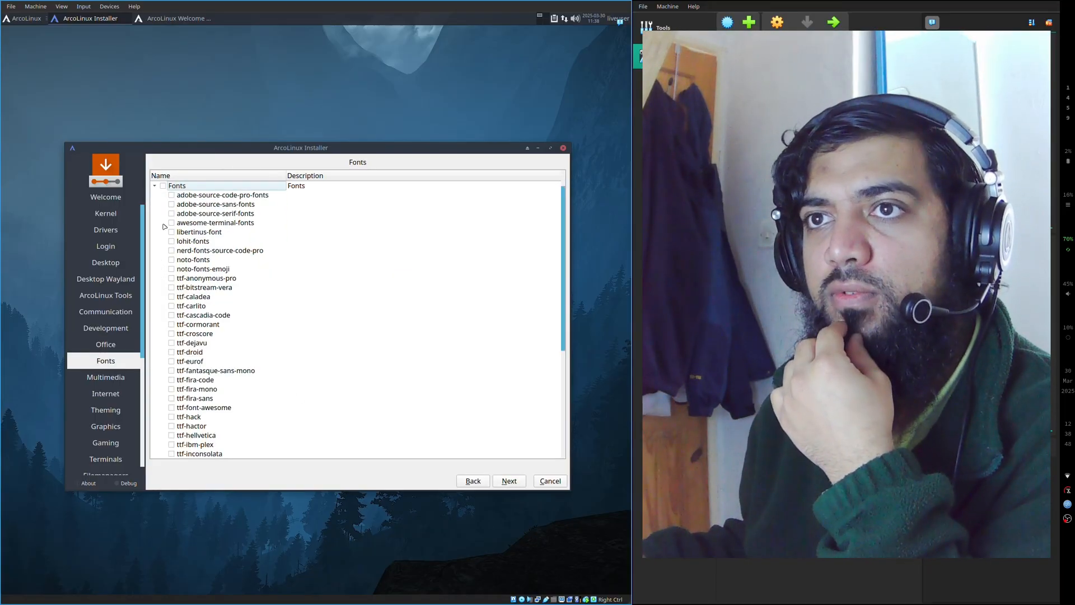
scroll(259, 310, "down", 6)
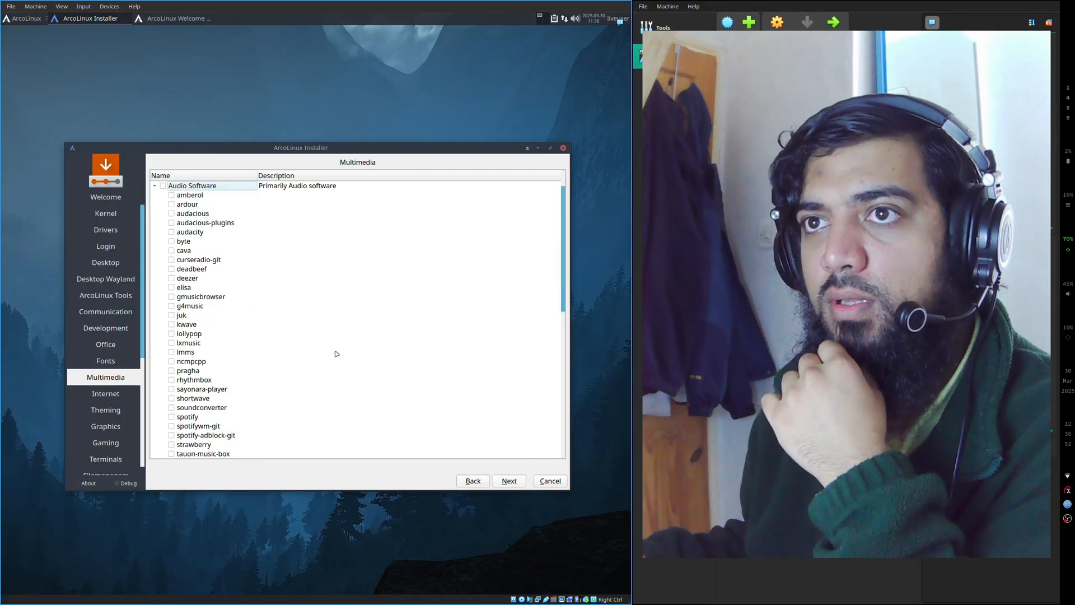
scroll(266, 287, "down", 8)
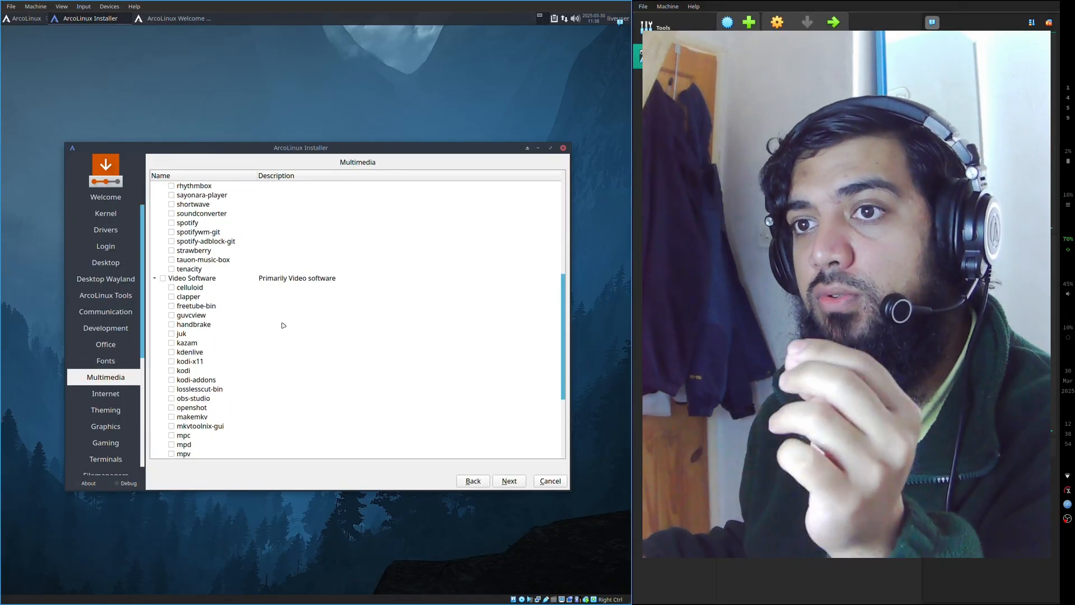
- Select the mpv video package on the Multimedia page and proceed to the Internet page
scroll(282, 323, "down", 3)
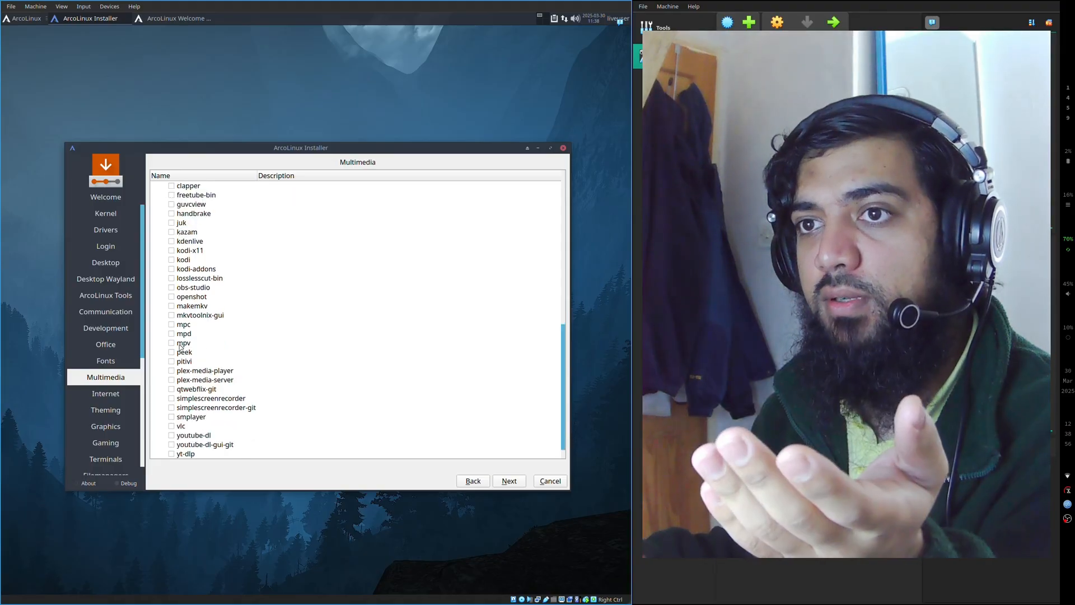
left_click(171, 343)
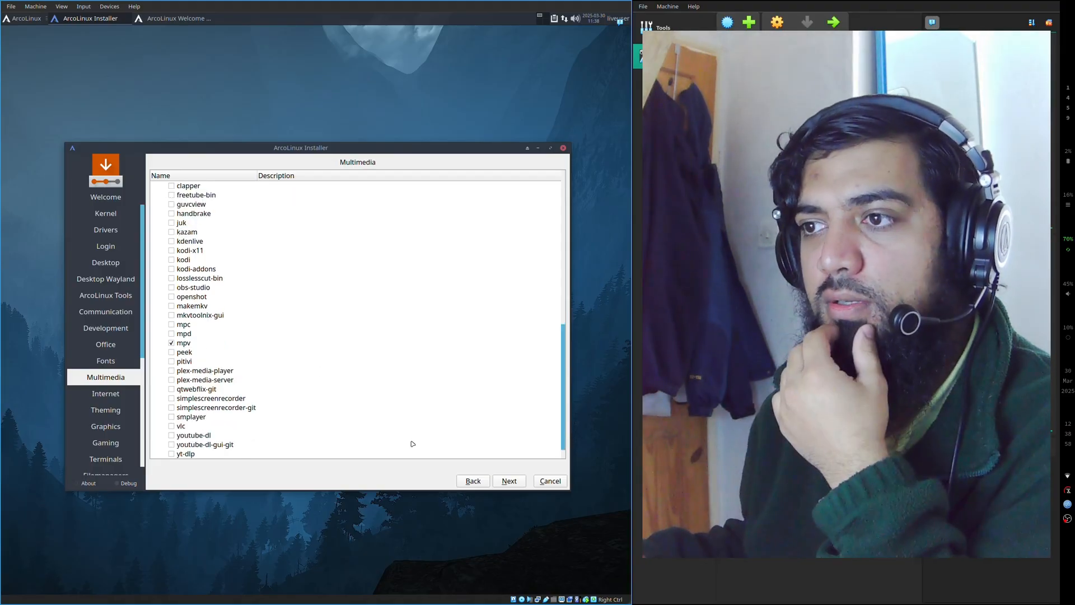
left_click(509, 481)
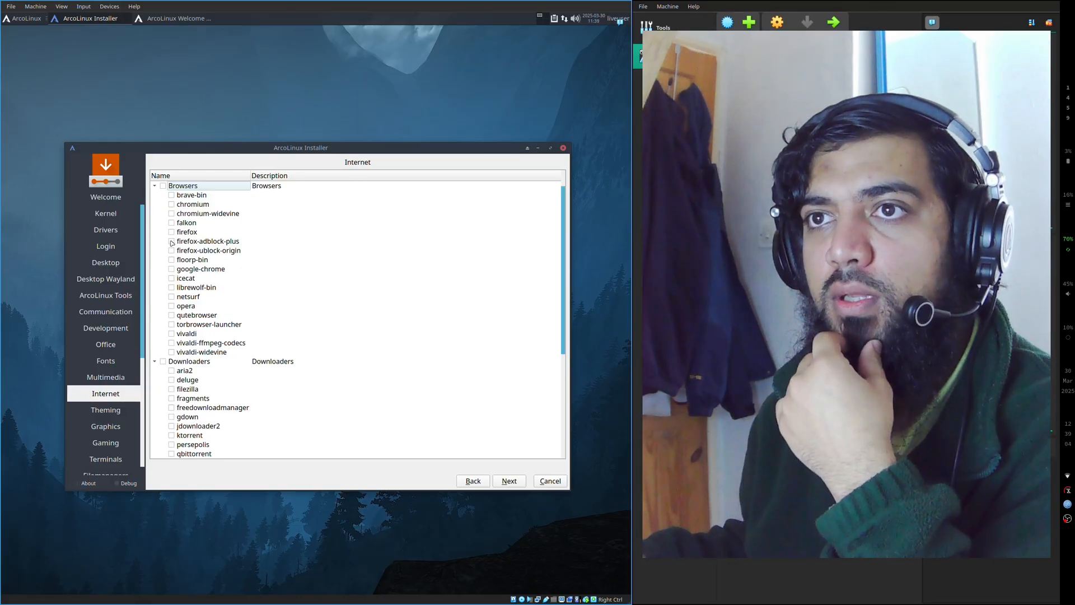
- Select firefox as the browser on the Internet page, skim the remaining internet packages and proceed to Theming
left_click(172, 233)
scroll(245, 264, "down", 6)
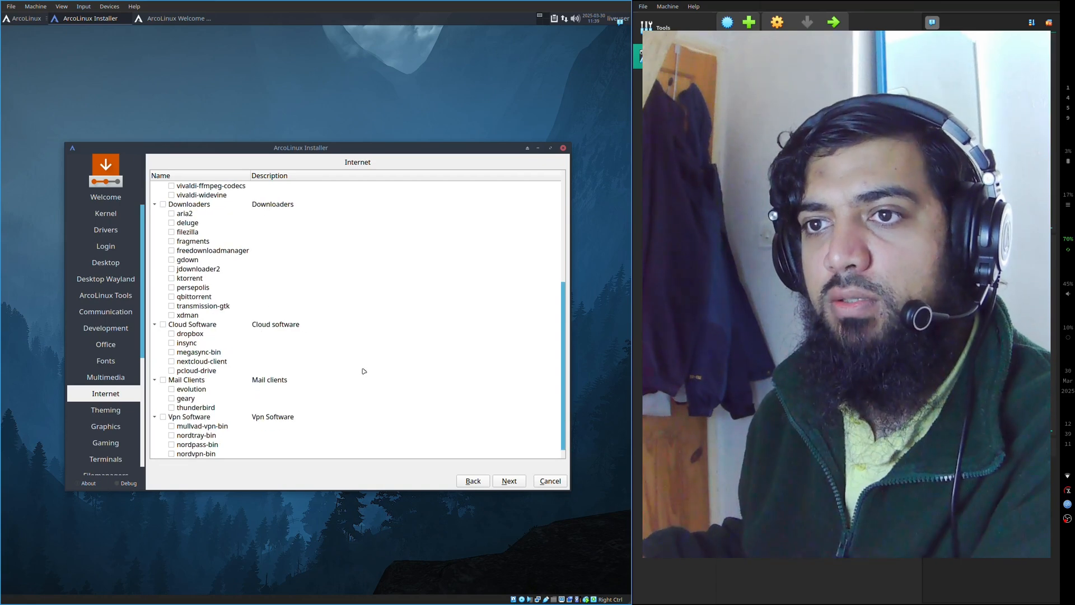
left_click(514, 481)
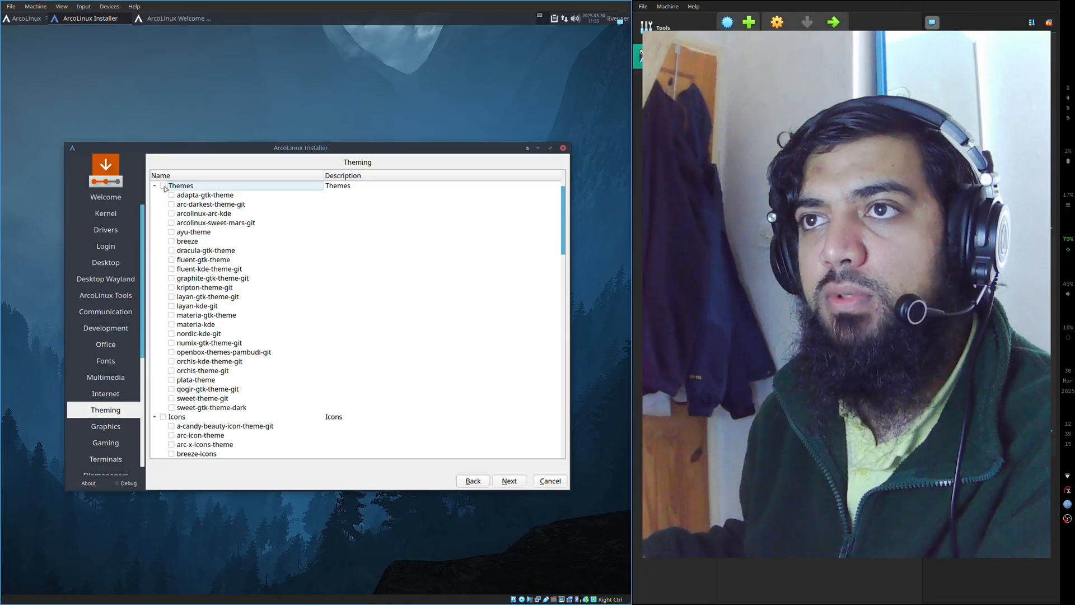
- Browse the theme, icon and cursor packages and proceed to the Graphics page without selecting any
scroll(306, 375, "down", 20)
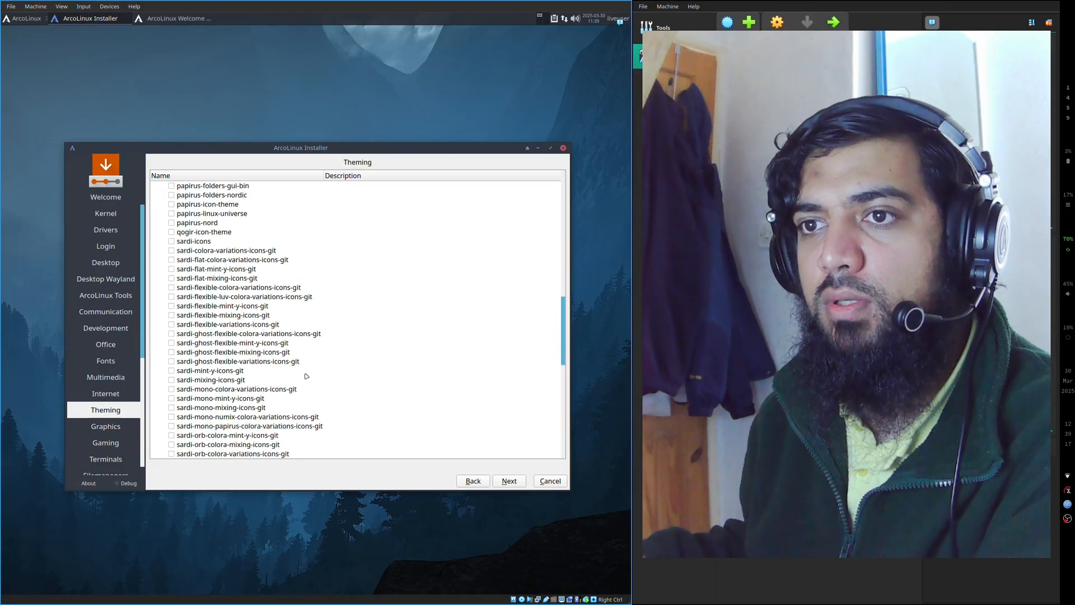
scroll(306, 375, "down", 10)
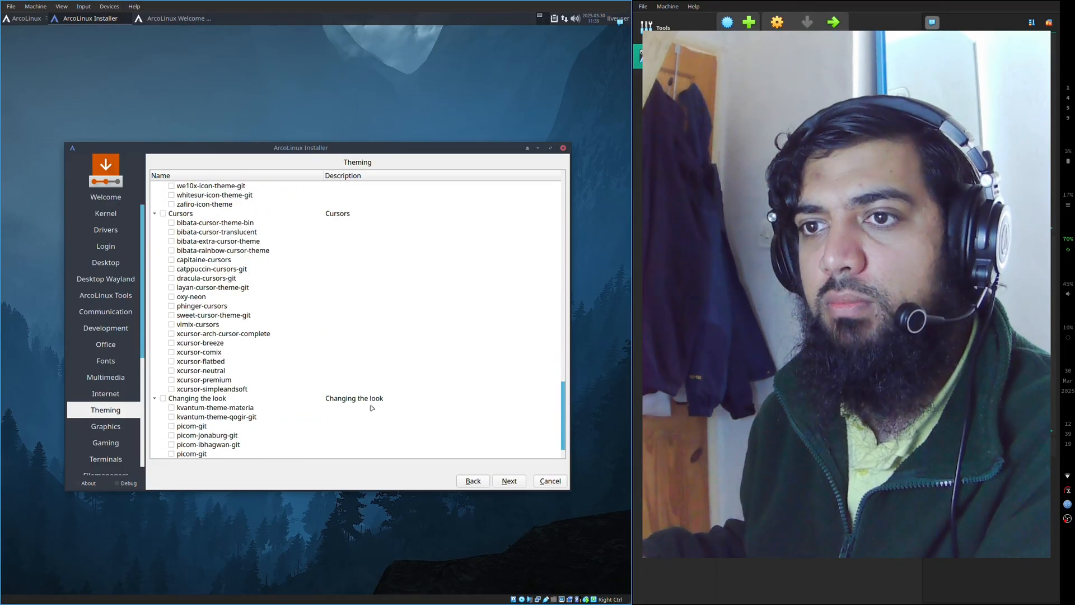
left_click(516, 481)
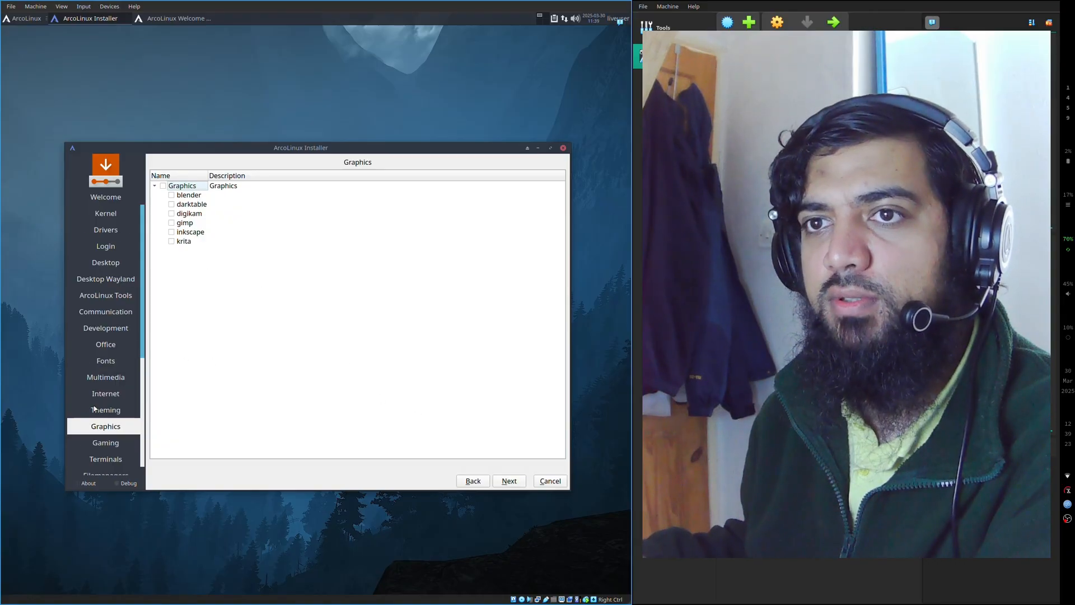
- Pass through the Graphics and Gaming pages without selecting packages and proceed to Terminals
scroll(94, 408, "down", 5)
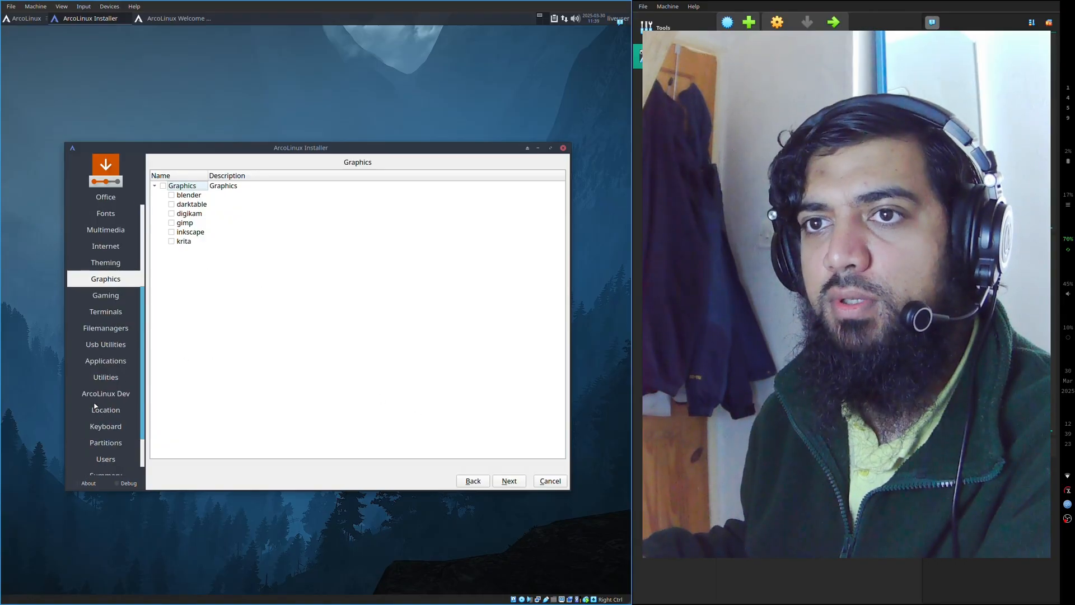
left_click(508, 482)
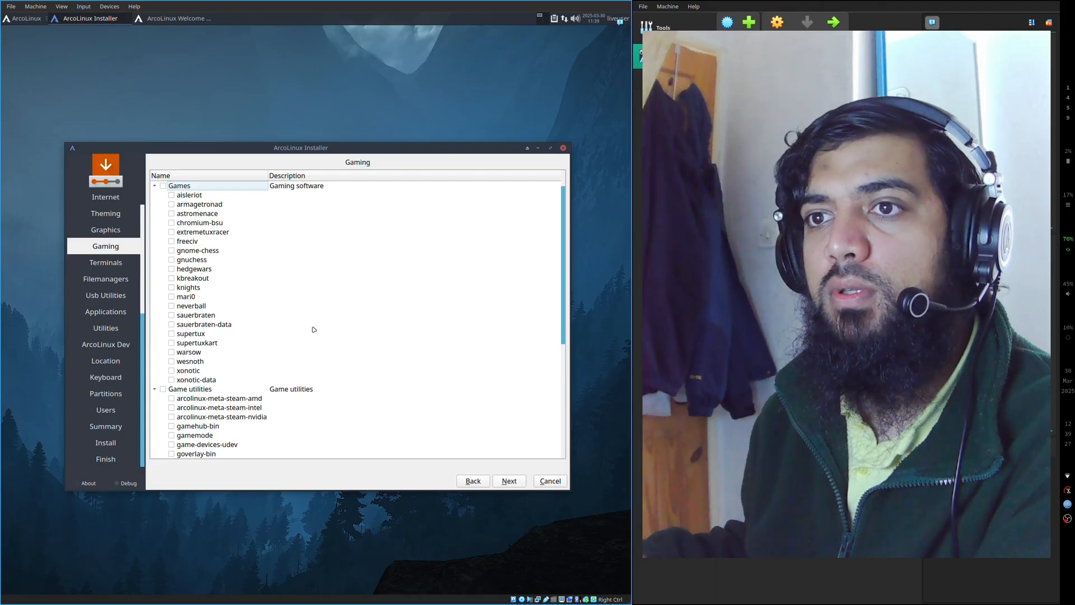
scroll(312, 326, "down", 7)
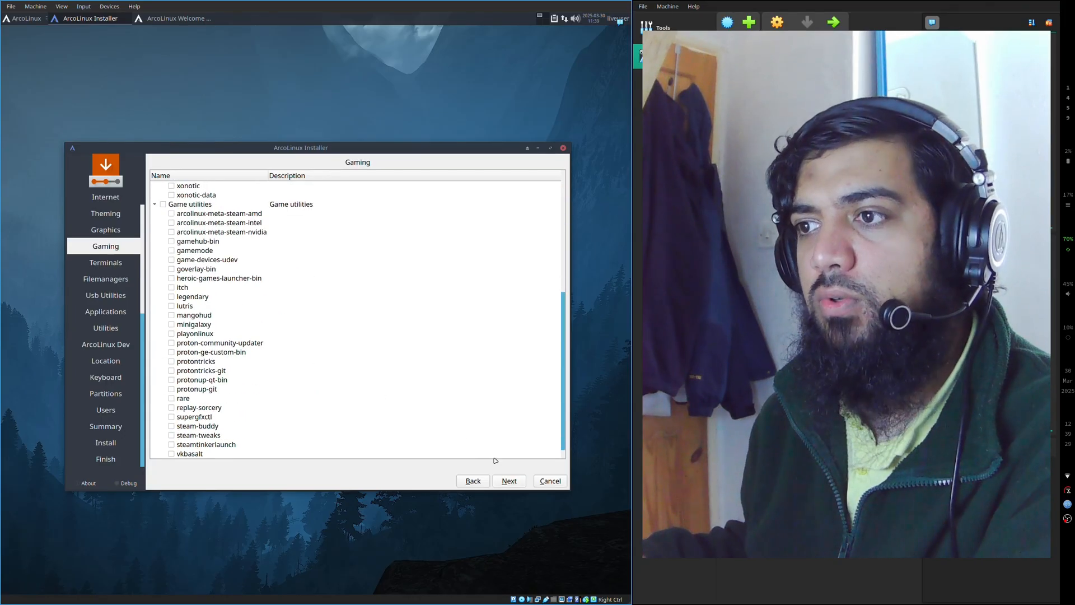
left_click(509, 480)
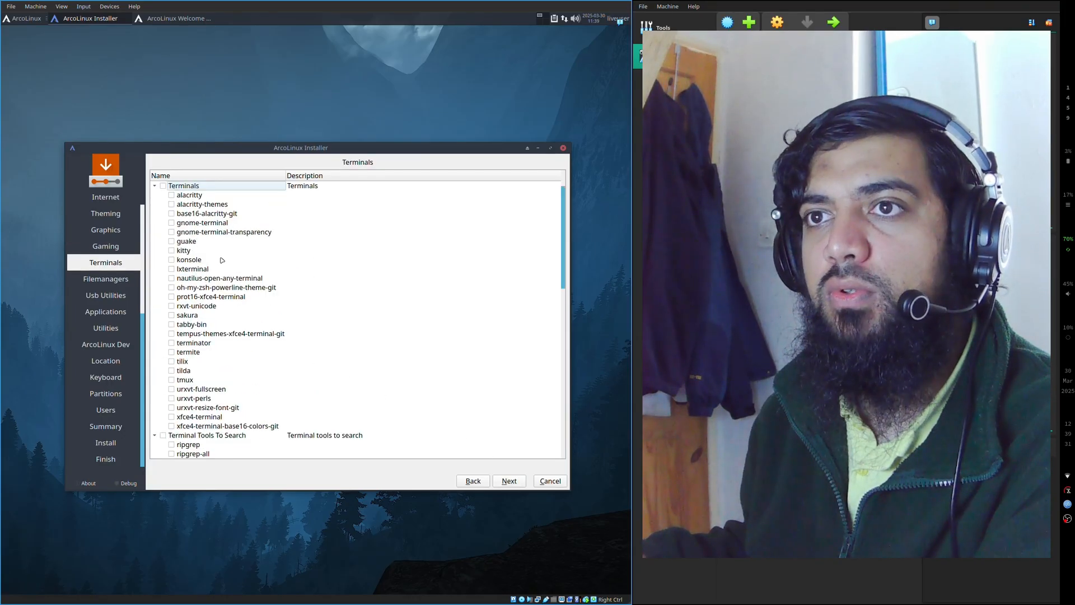
- Highlight the alacritty entry, browse the terminal tools, terminal fun and Zsh packages, and proceed to Filemanagers
left_click(175, 196)
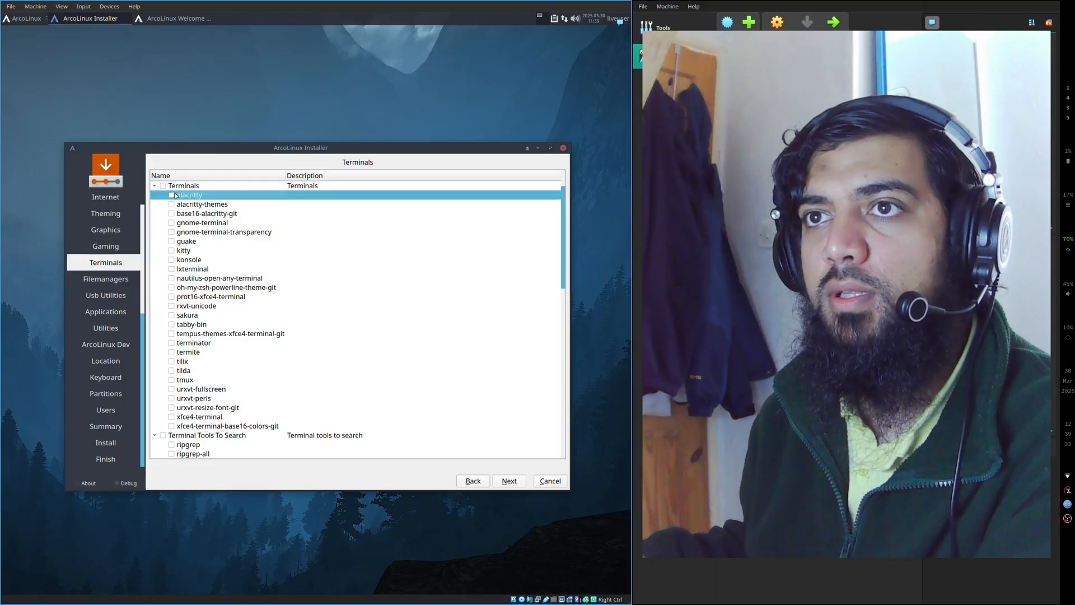
scroll(293, 352, "down", 15)
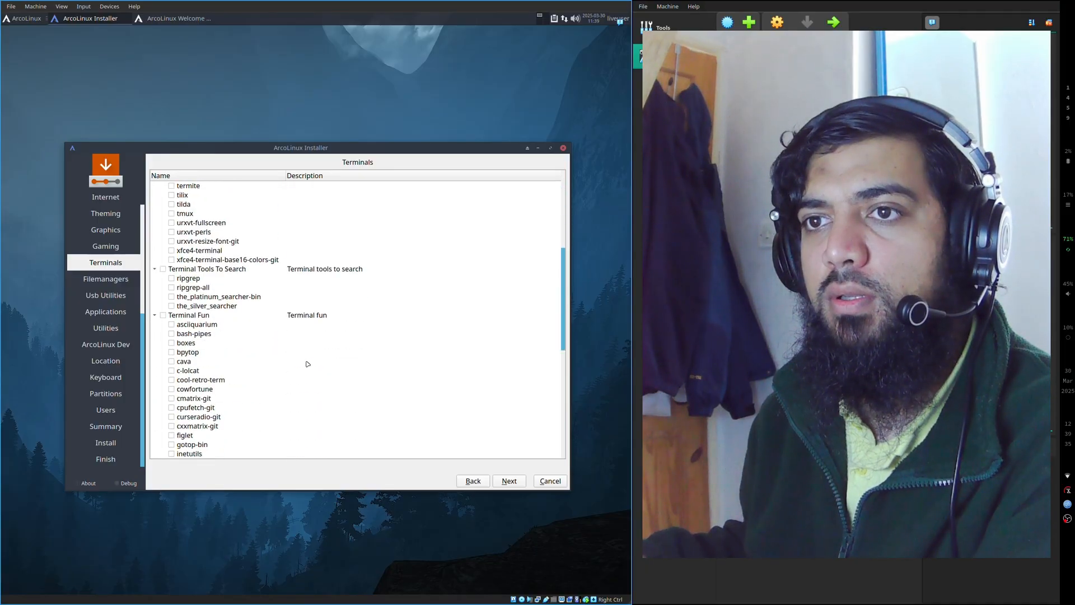
scroll(307, 364, "down", 2)
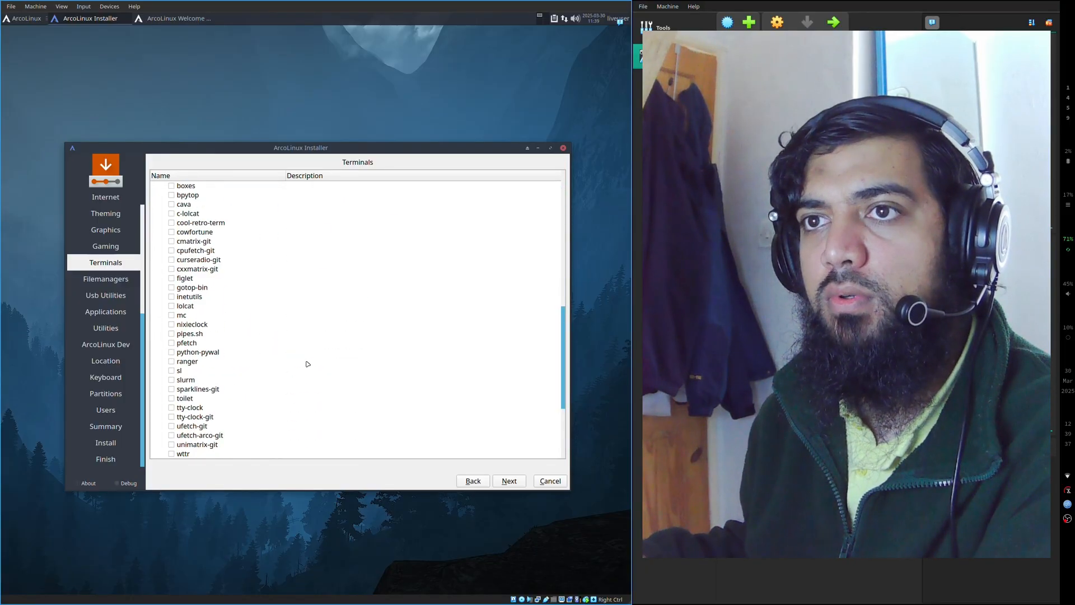
scroll(248, 374, "up", 10)
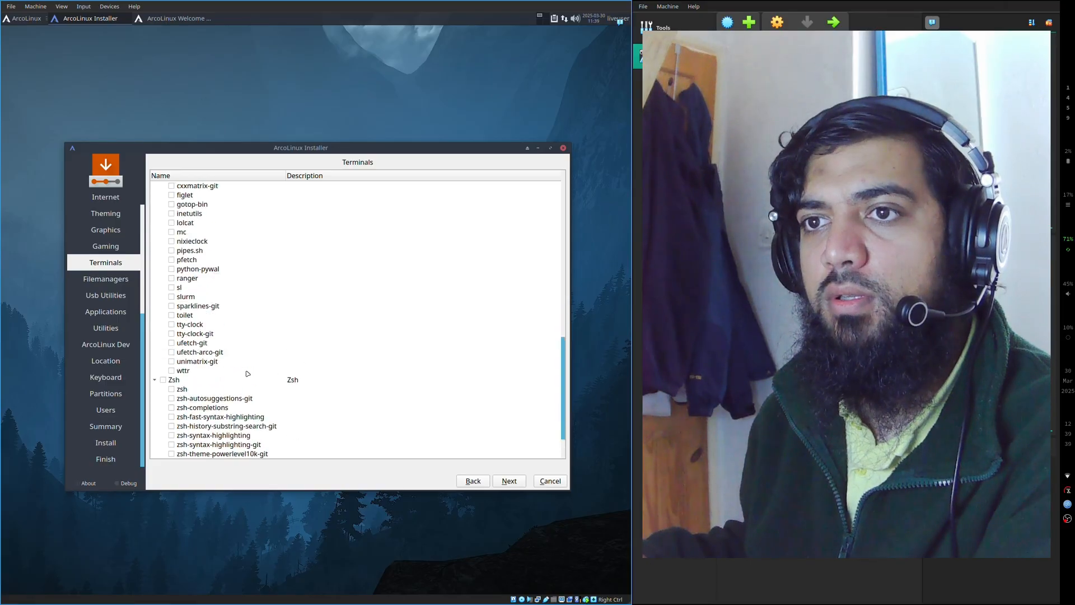
scroll(304, 385, "down", 4)
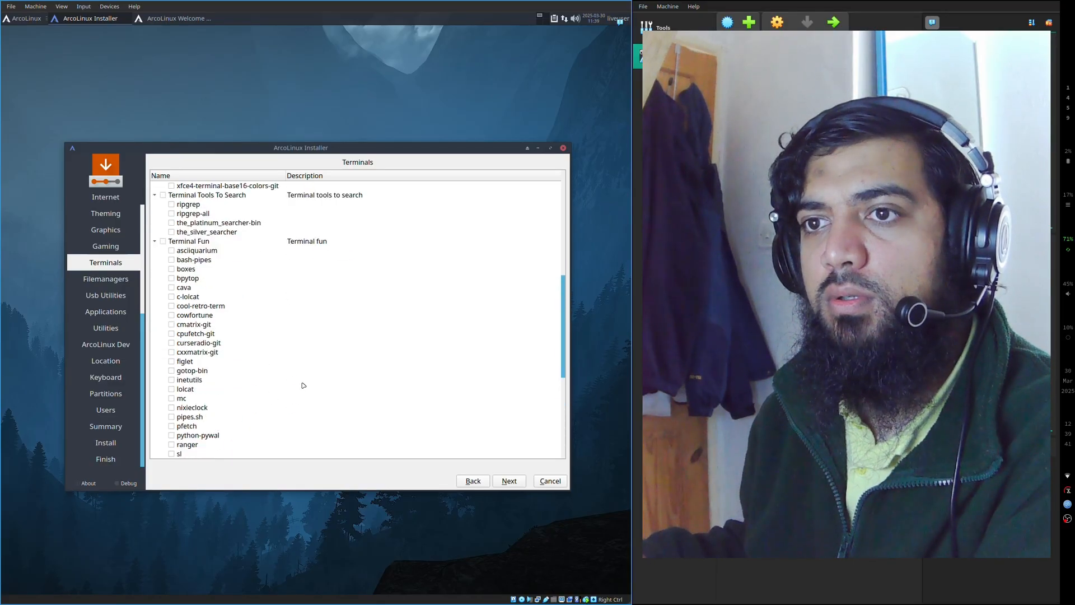
left_click(494, 481)
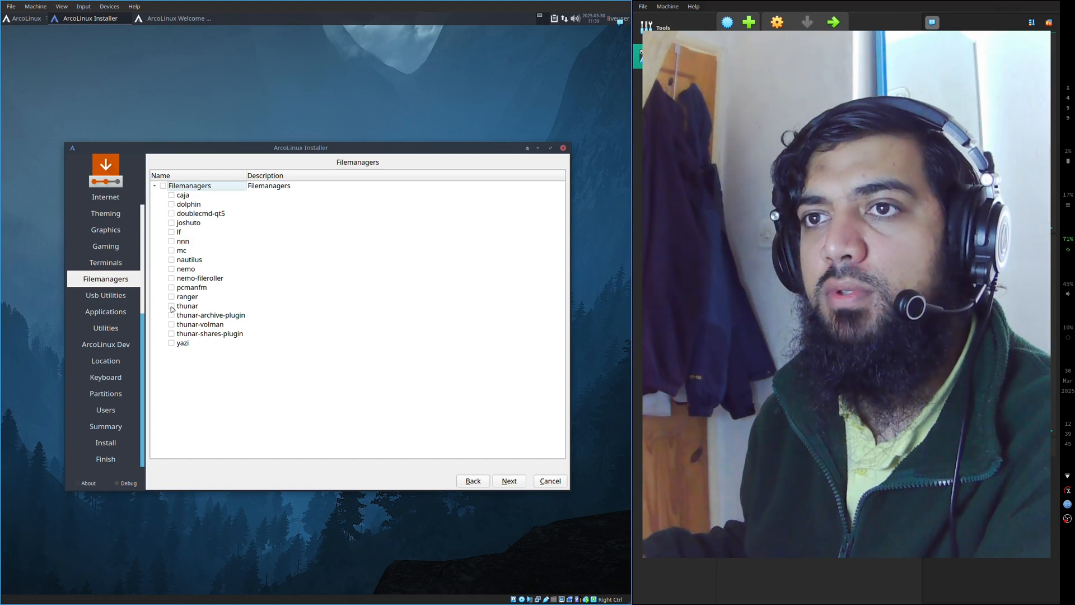
- Proceed through the Filemanagers, Usb Utilities and Applications pages to the Utilities page
left_click(514, 481)
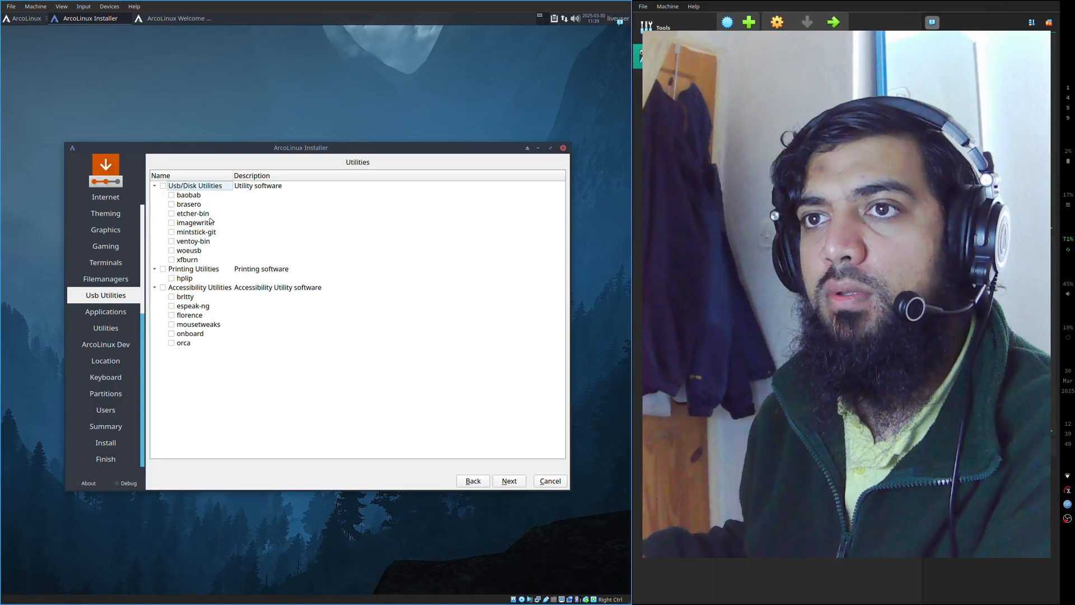
left_click(518, 481)
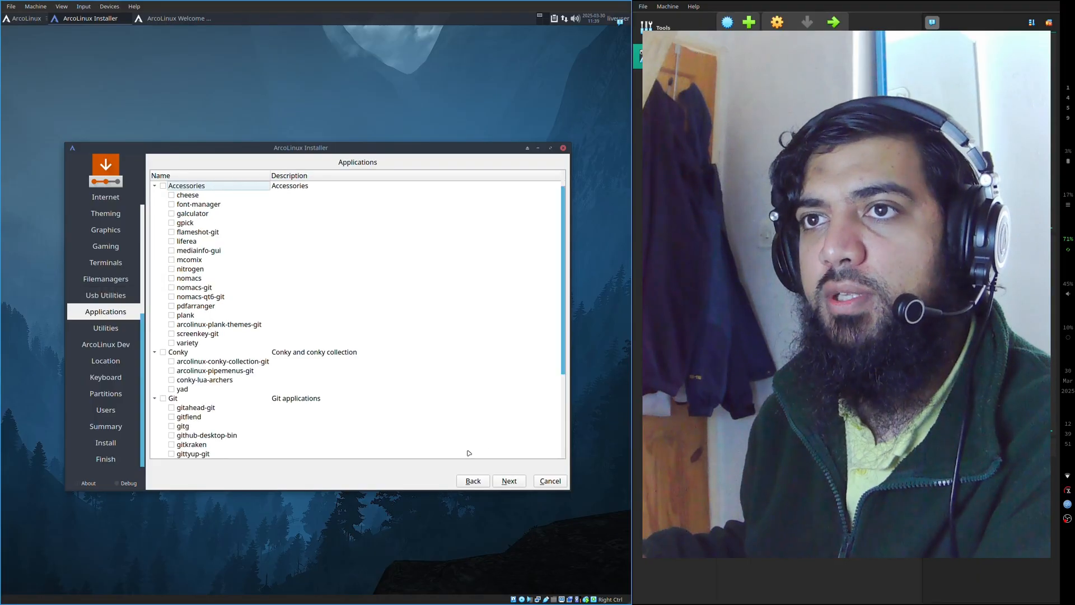
scroll(237, 269, "down", 4)
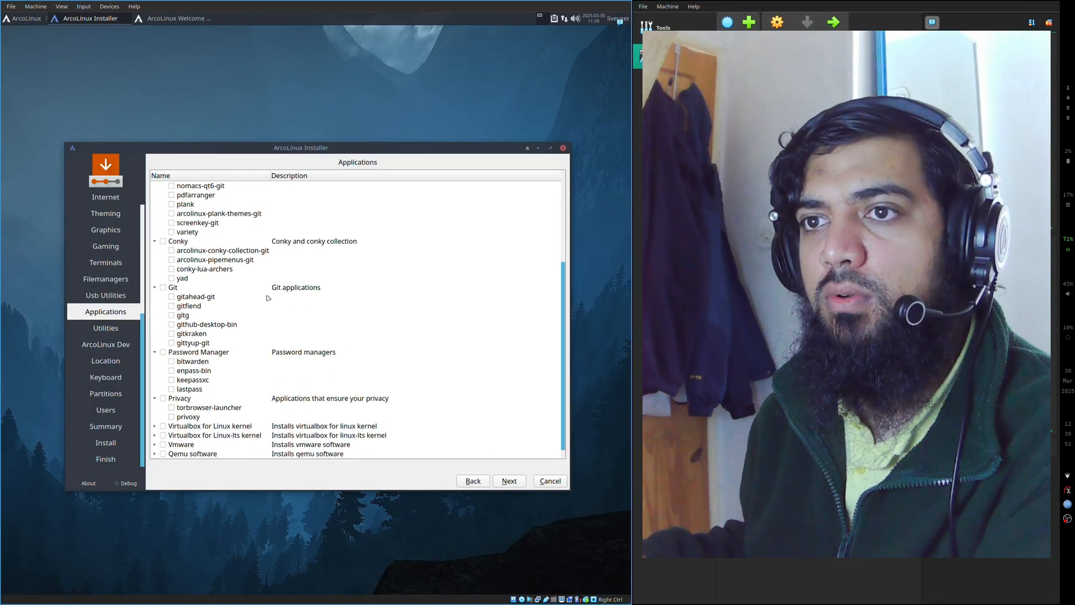
left_click(498, 479)
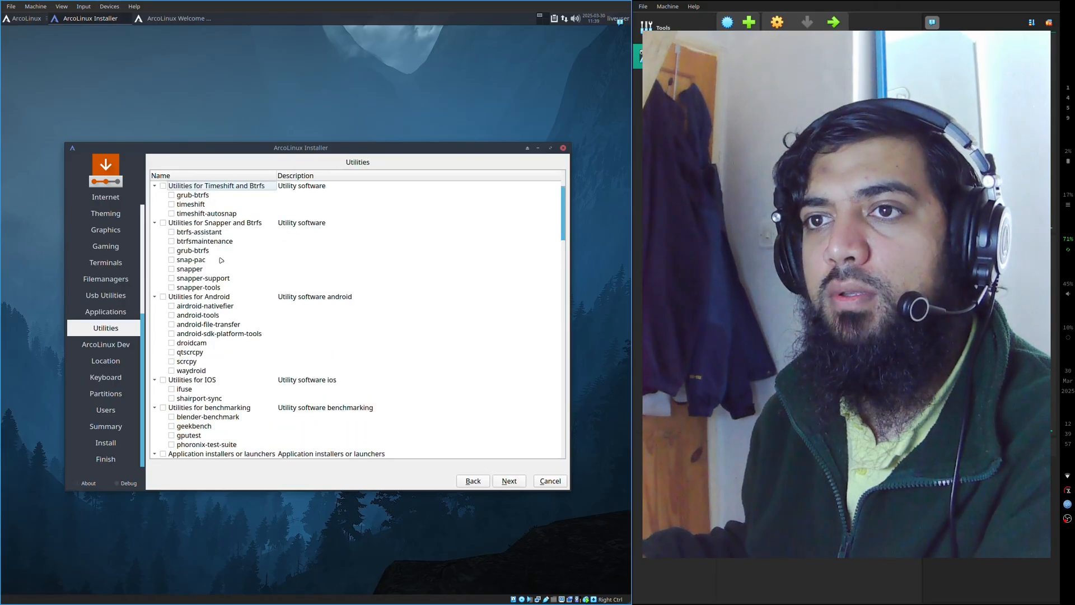
- Browse the utility packages, including application installers and the system76-power entry under Power Management, and proceed to ArcoLinux Dev
scroll(225, 324, "down", 1)
scroll(217, 320, "down", 7)
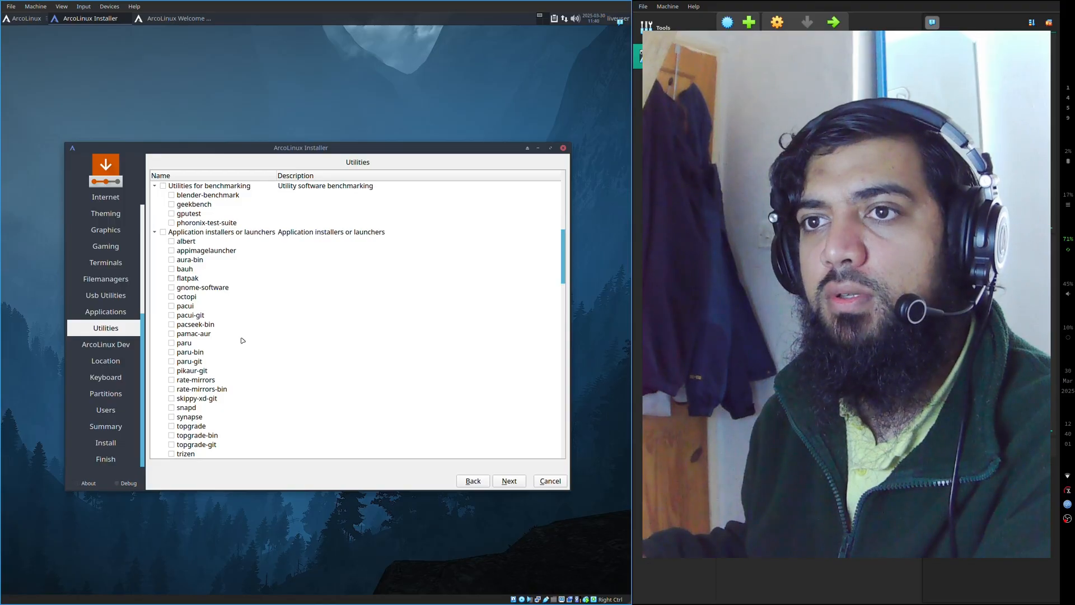
scroll(241, 338, "down", 2)
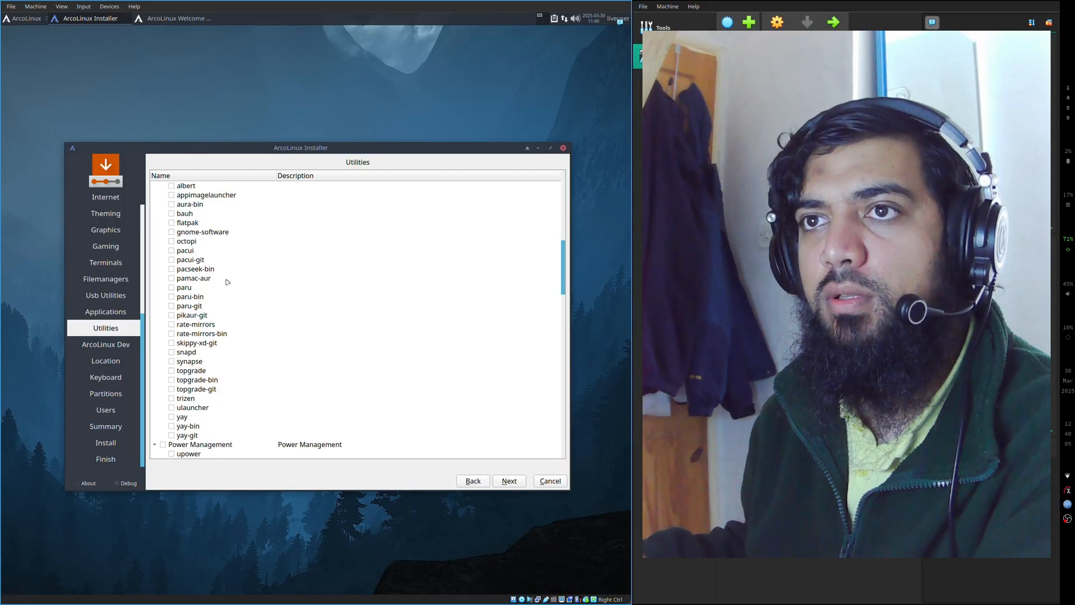
scroll(246, 284, "up", 2)
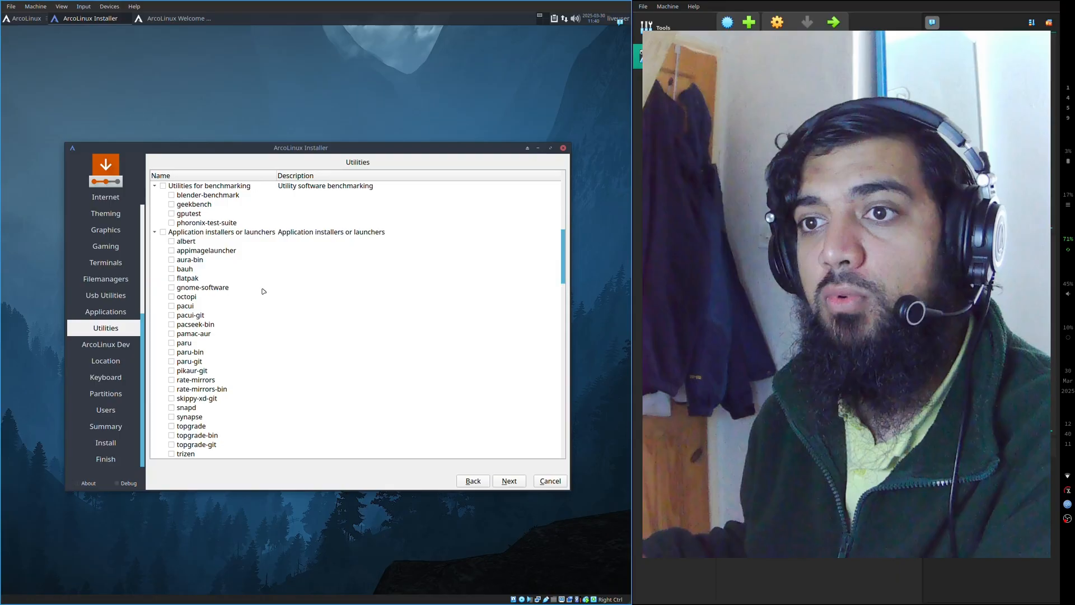
scroll(263, 291, "down", 3)
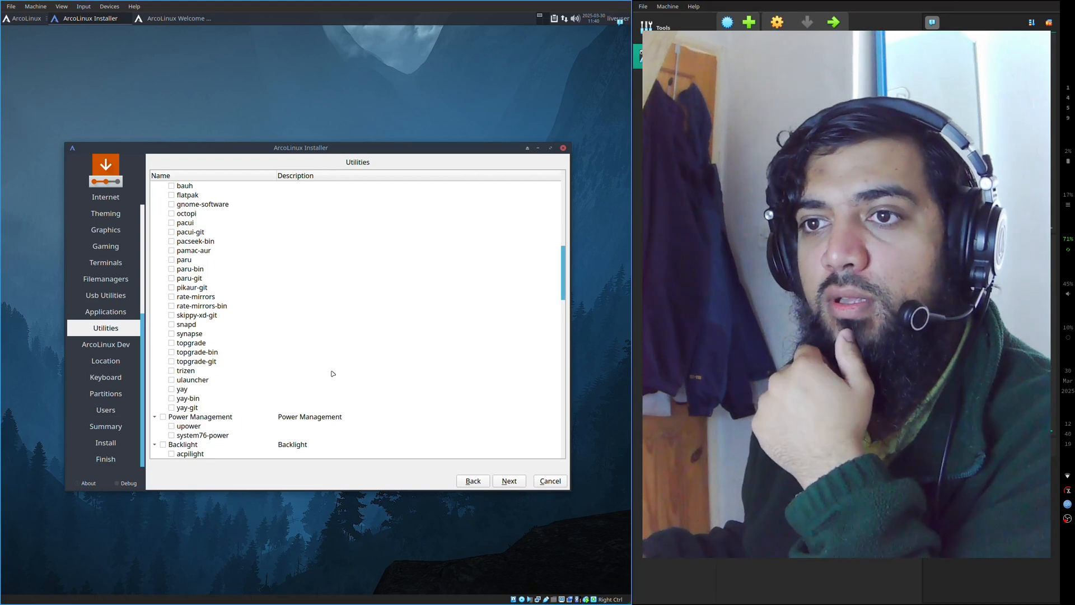
scroll(332, 373, "down", 3)
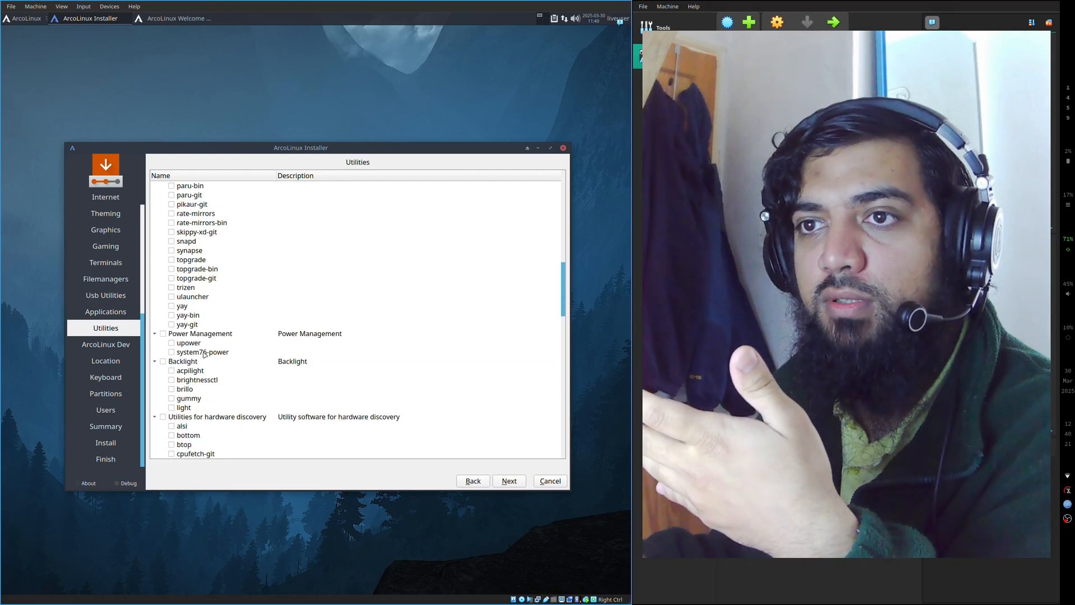
left_click(205, 352)
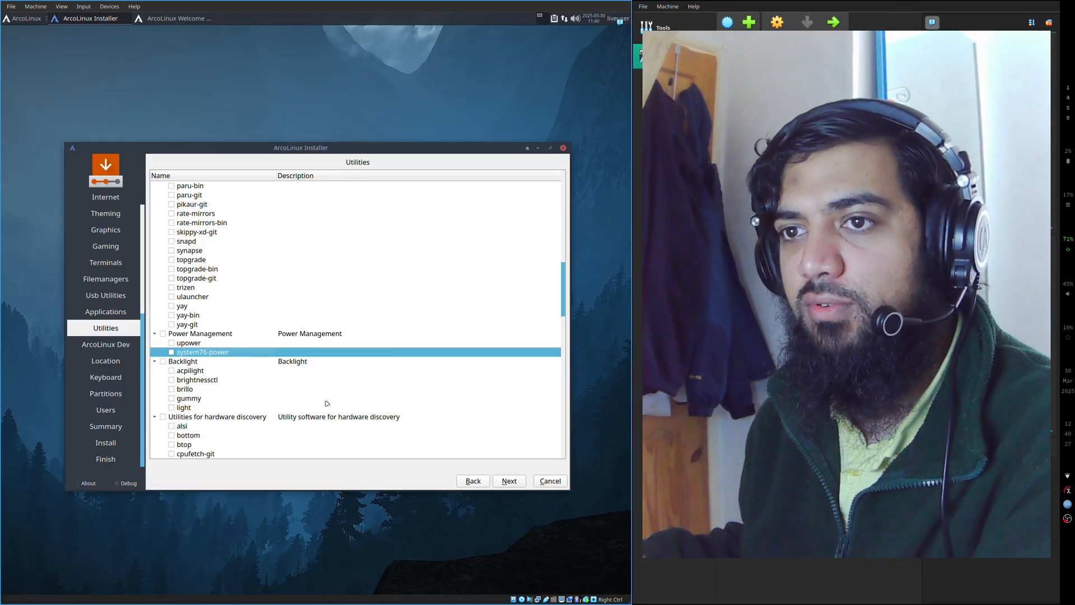
scroll(328, 403, "down", 12)
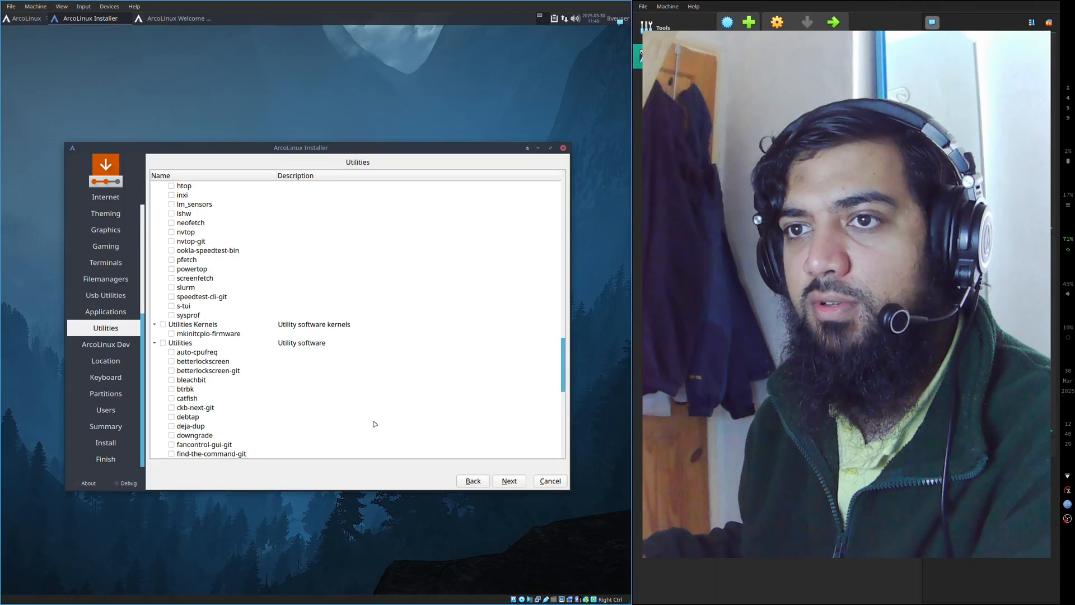
scroll(381, 426, "down", 10)
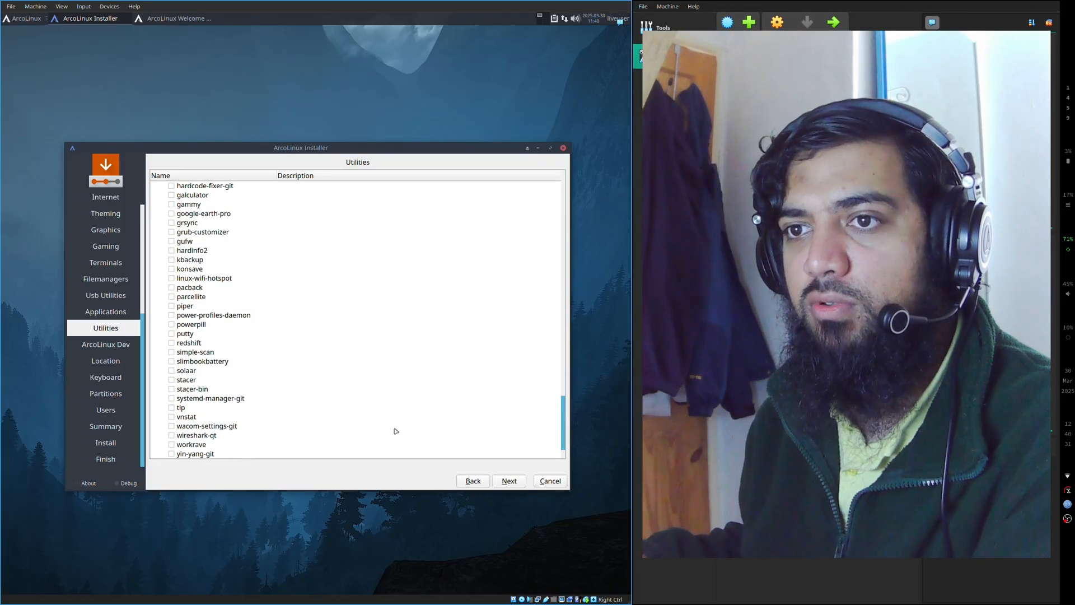
left_click(519, 482)
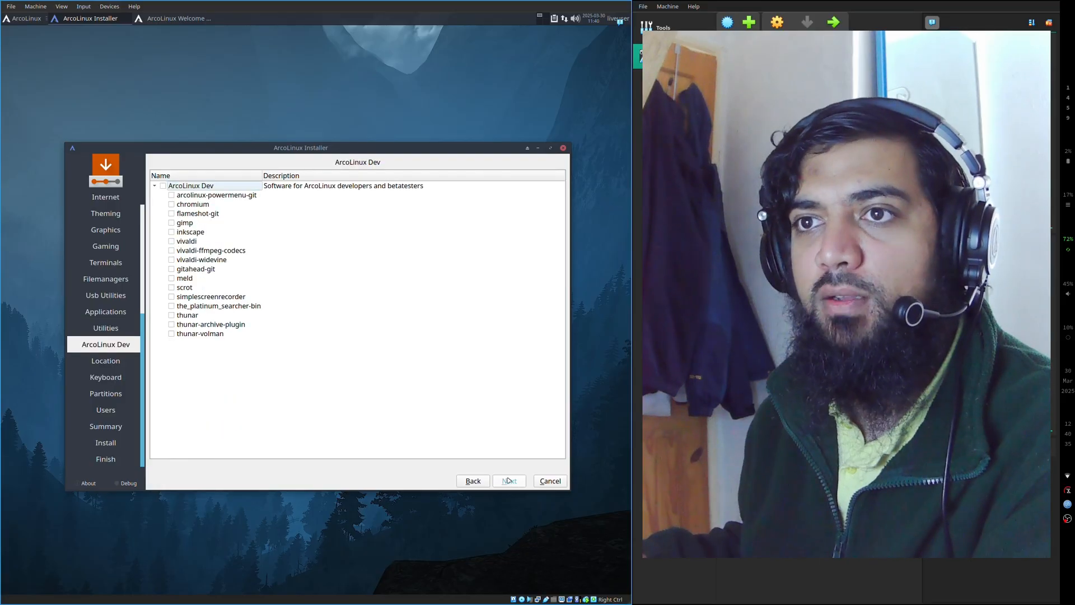
- Accept the Europe/London location and English (UK) keyboard layout, and choose Erase disk for the VBOX HARDDISK (/dev/sda)
left_click(509, 481)
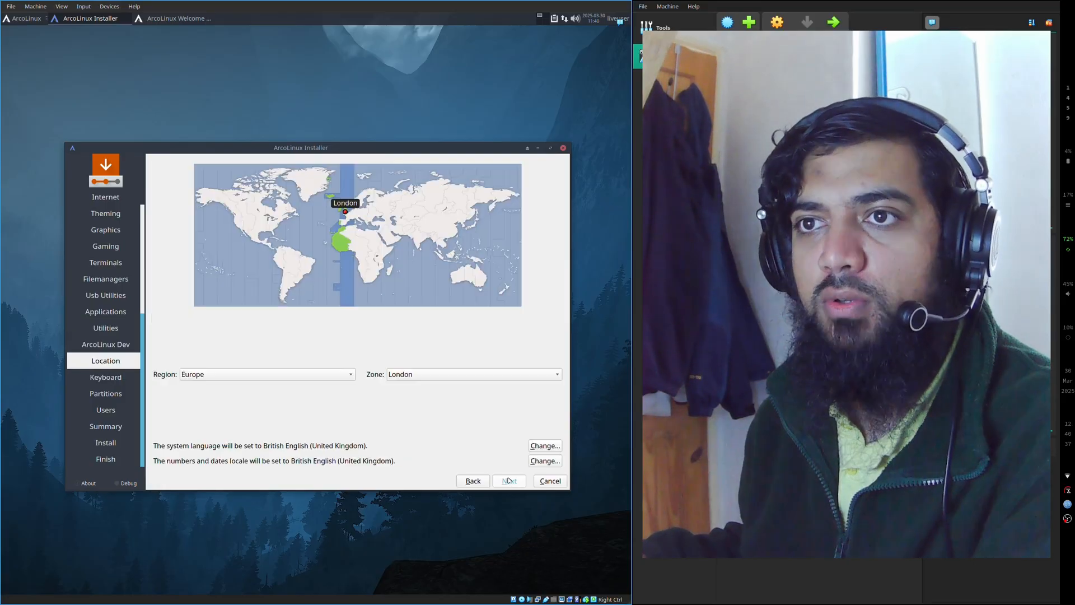
left_click(509, 480)
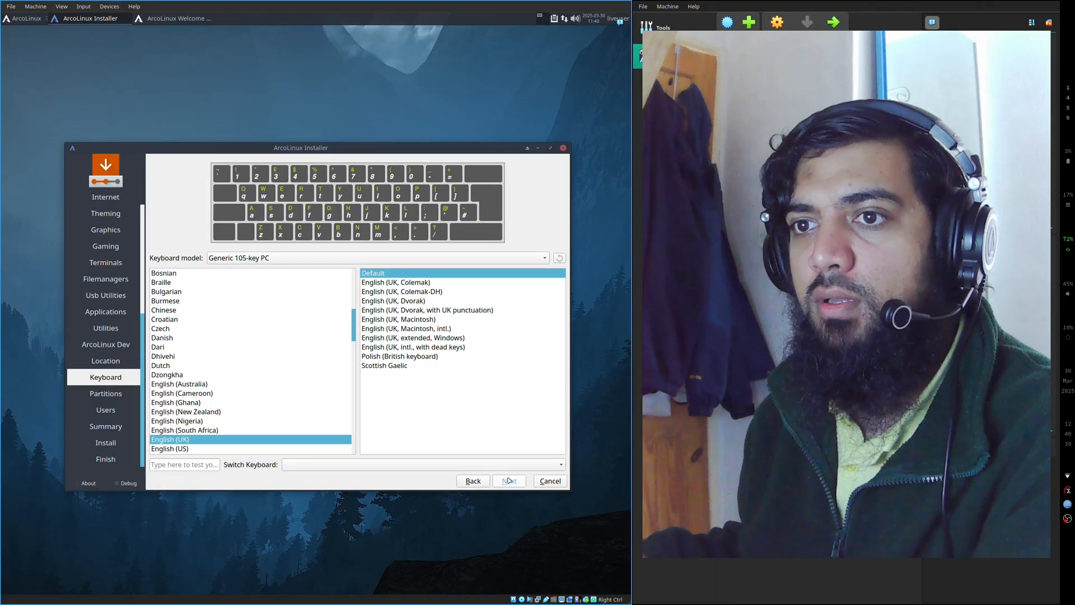
left_click(509, 481)
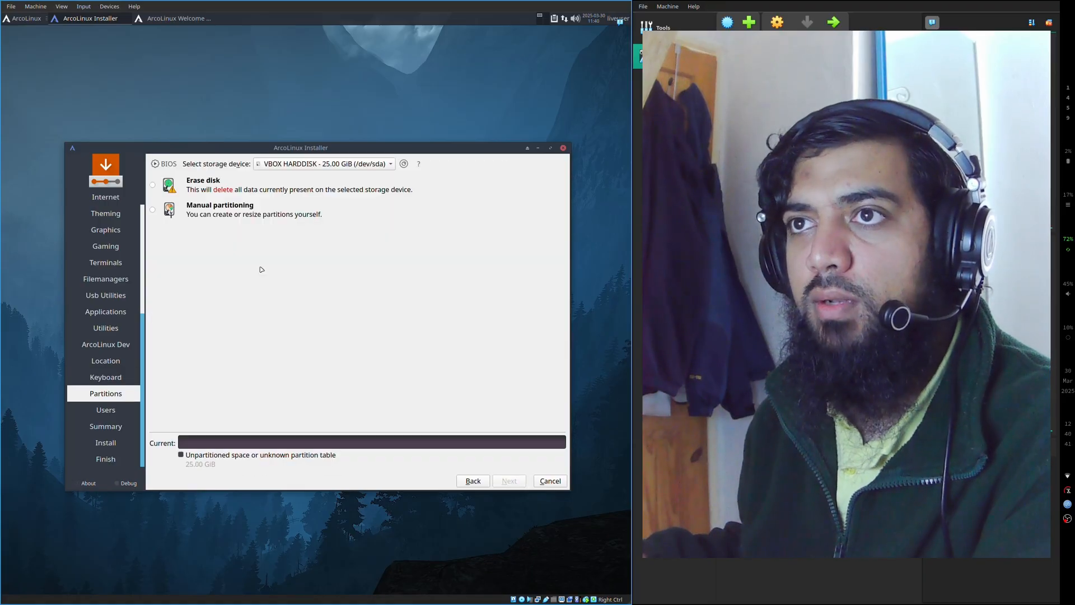
left_click(203, 185)
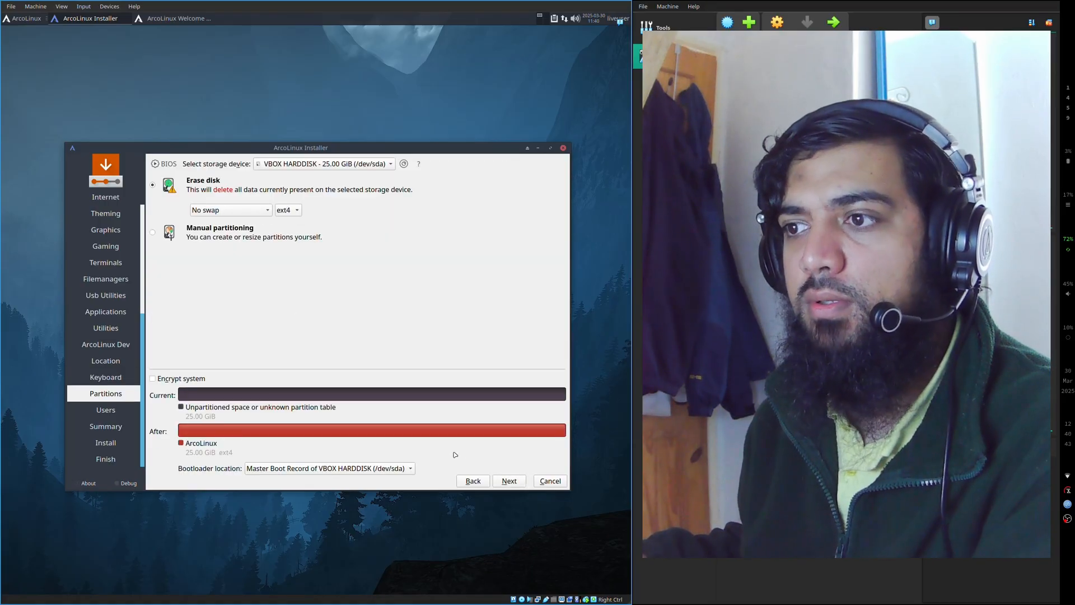
- Accept the partitioning, enter the user's name, enter and repeat the account password, and use the same password for the administrator account
left_click(504, 479)
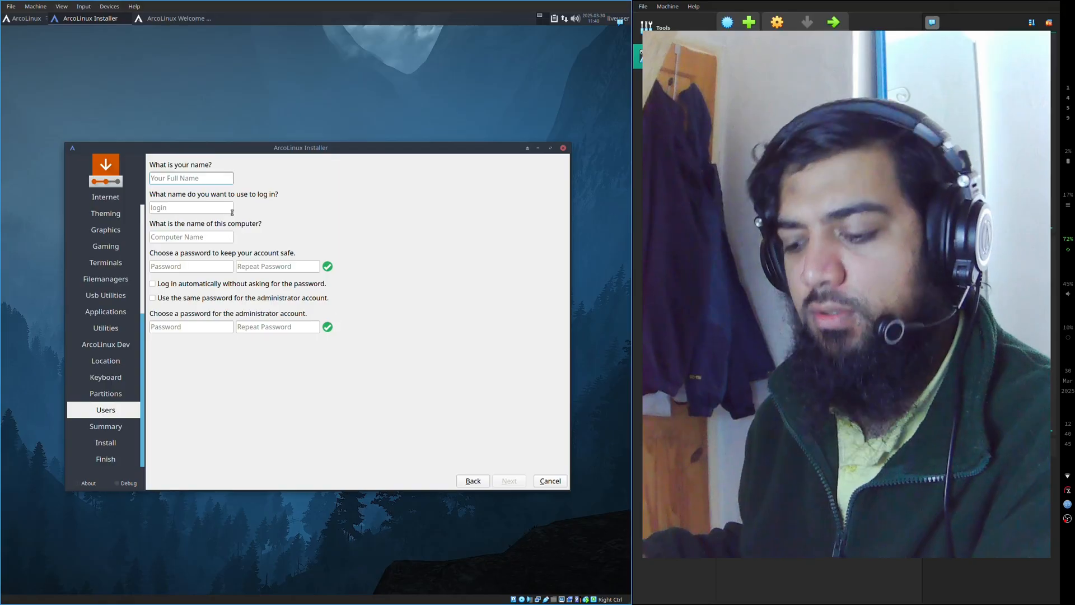
type("n")
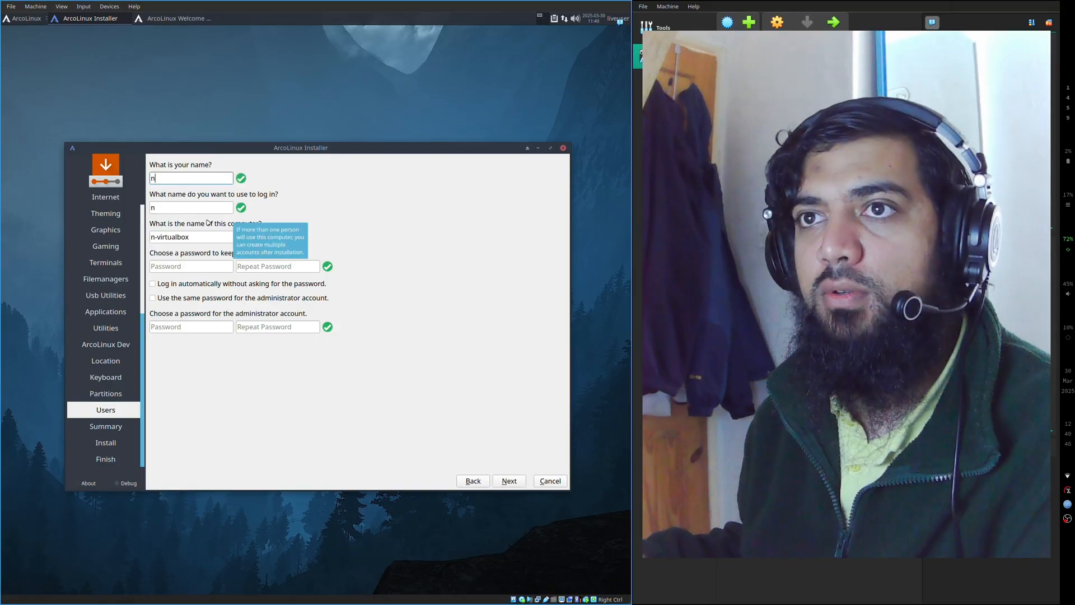
left_click(202, 266)
type("n")
key("Tab")
type("n")
left_click(263, 300)
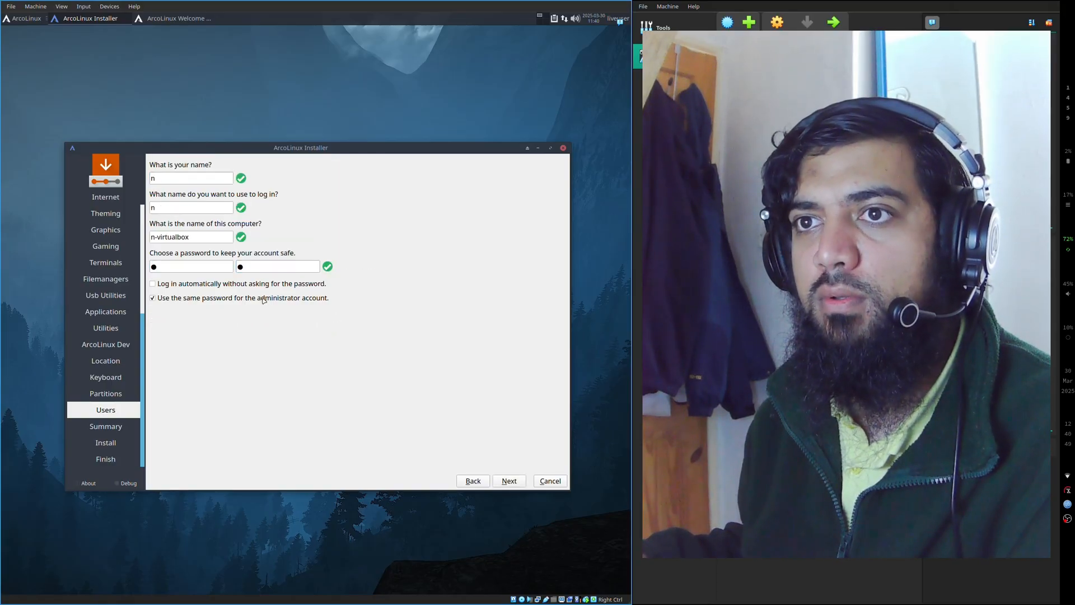
- Proceed to the installation summary, start the ArcoLinux installation and confirm it
left_click(511, 480)
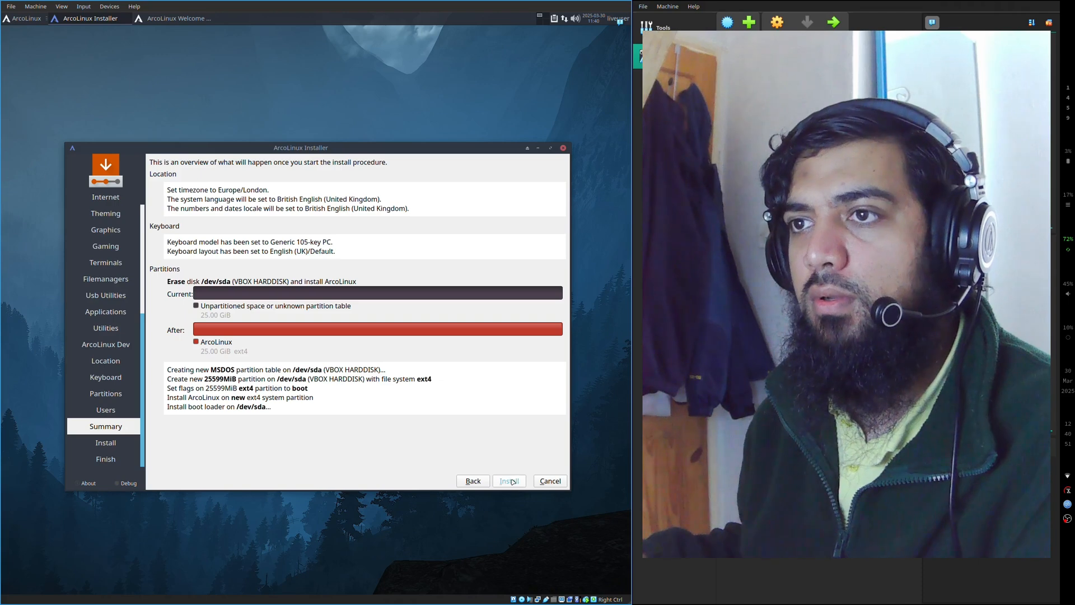
left_click(510, 480)
left_click(358, 326)
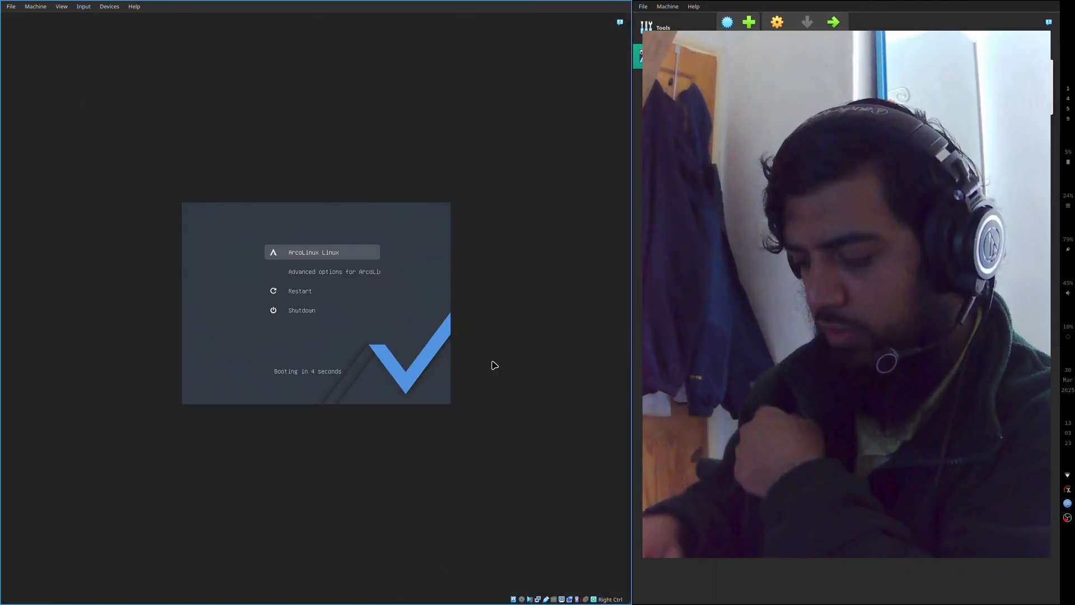
- Boot the installed system with the ArcoLinux Linux entry of the boot loader
key("Down")
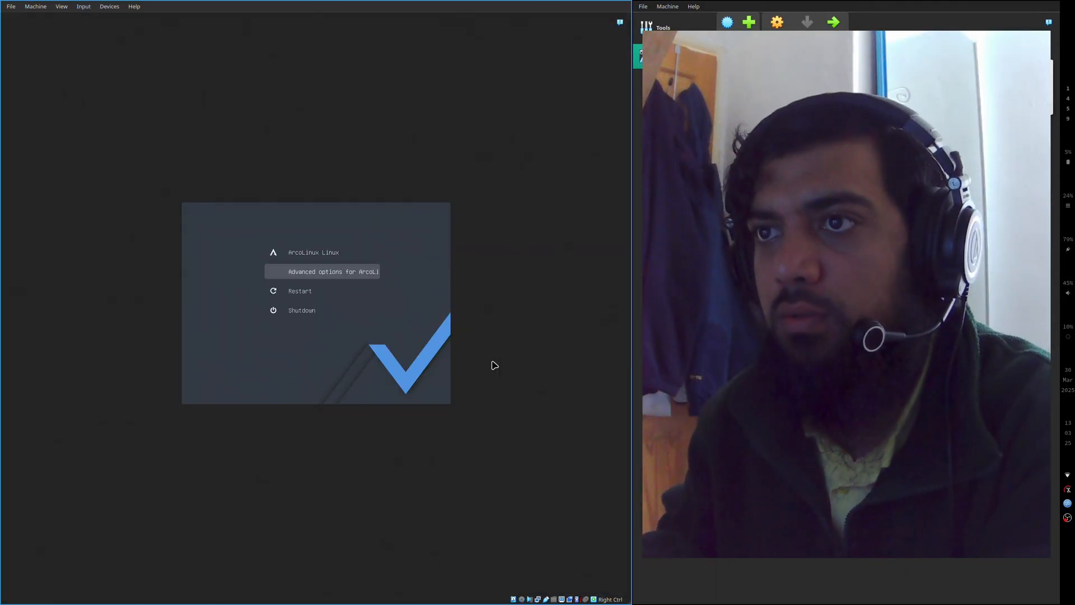
key("Up")
key("Return")
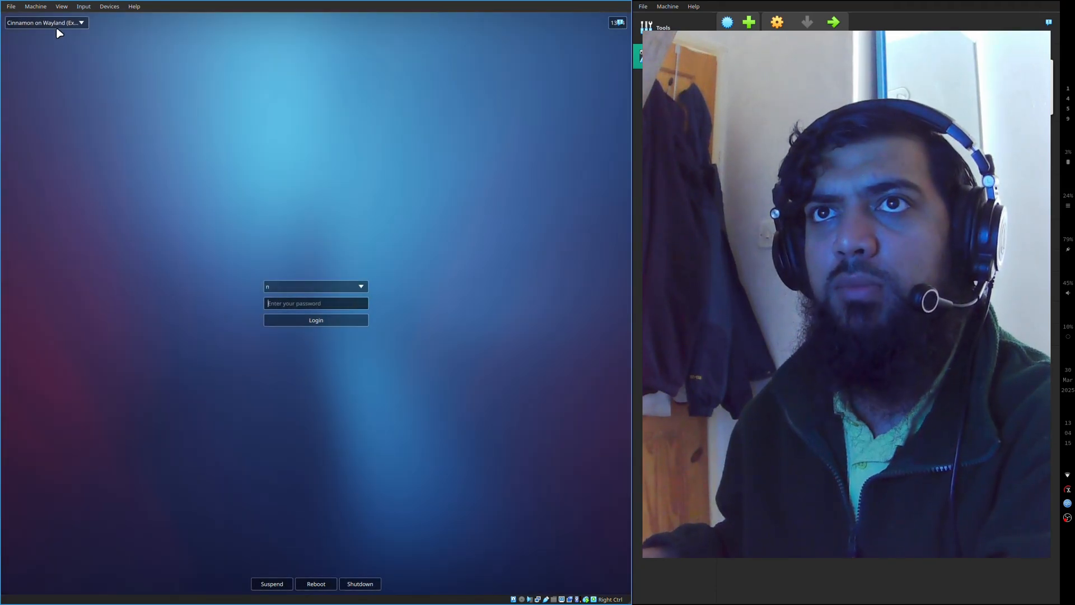
- Try to log in to the Cinnamon on Wayland session with the account password
left_click(55, 23)
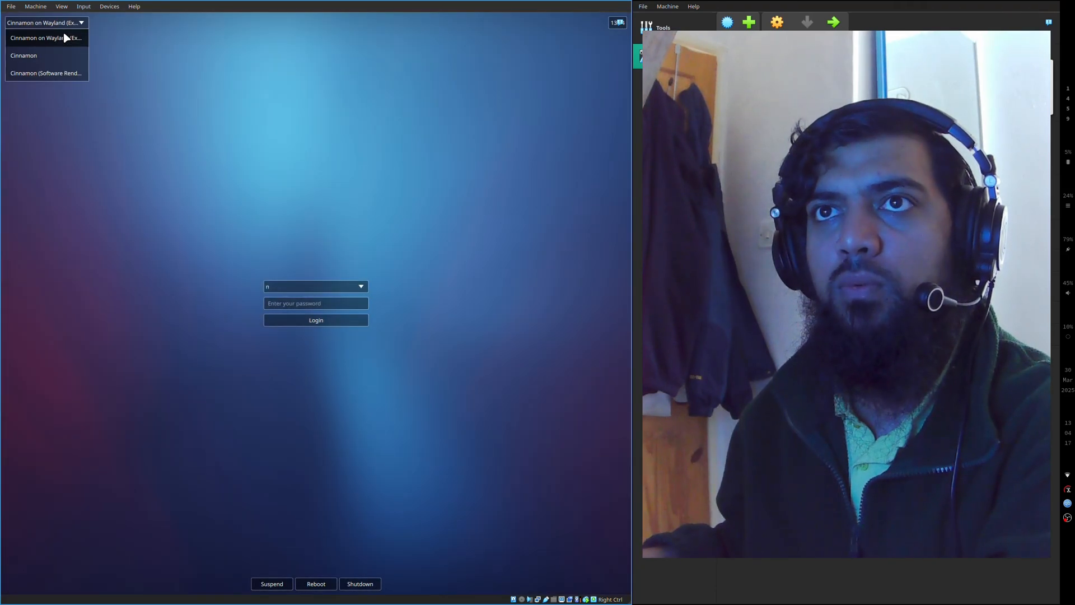
left_click(65, 38)
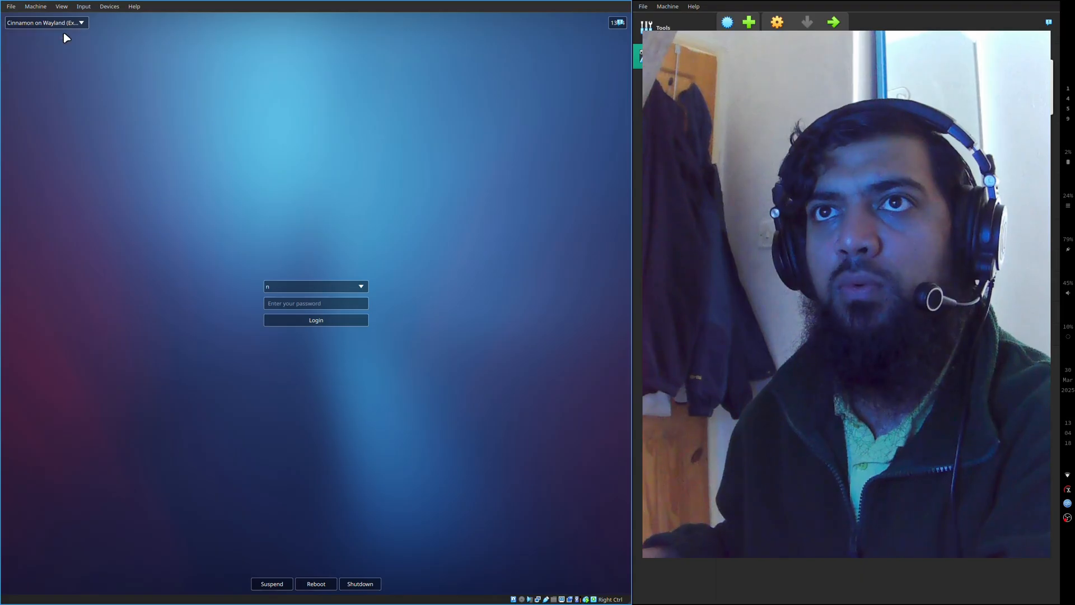
left_click(338, 304)
type("*****")
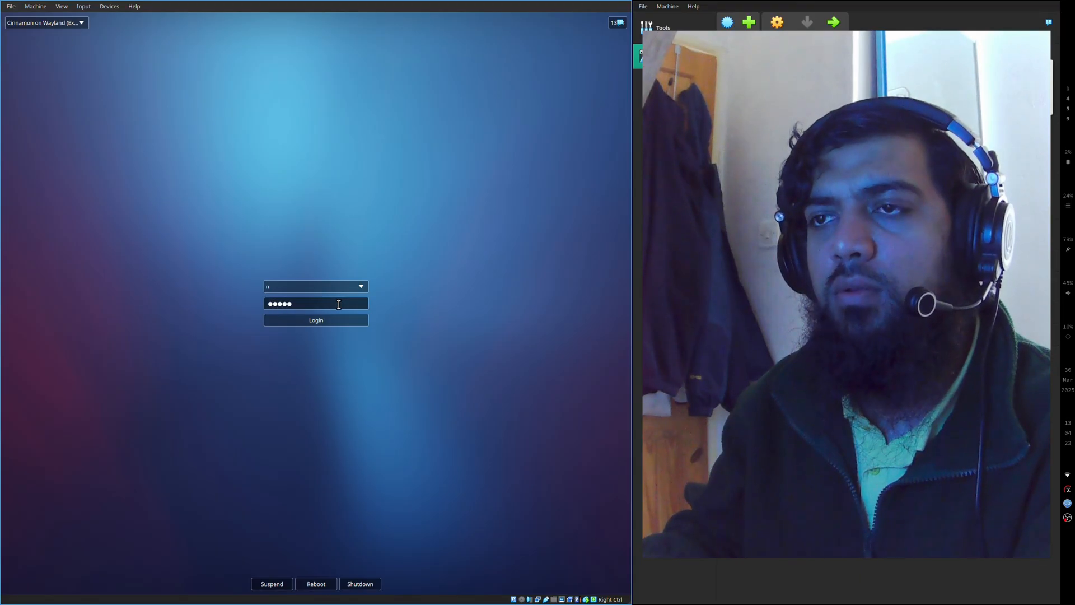
key("Return")
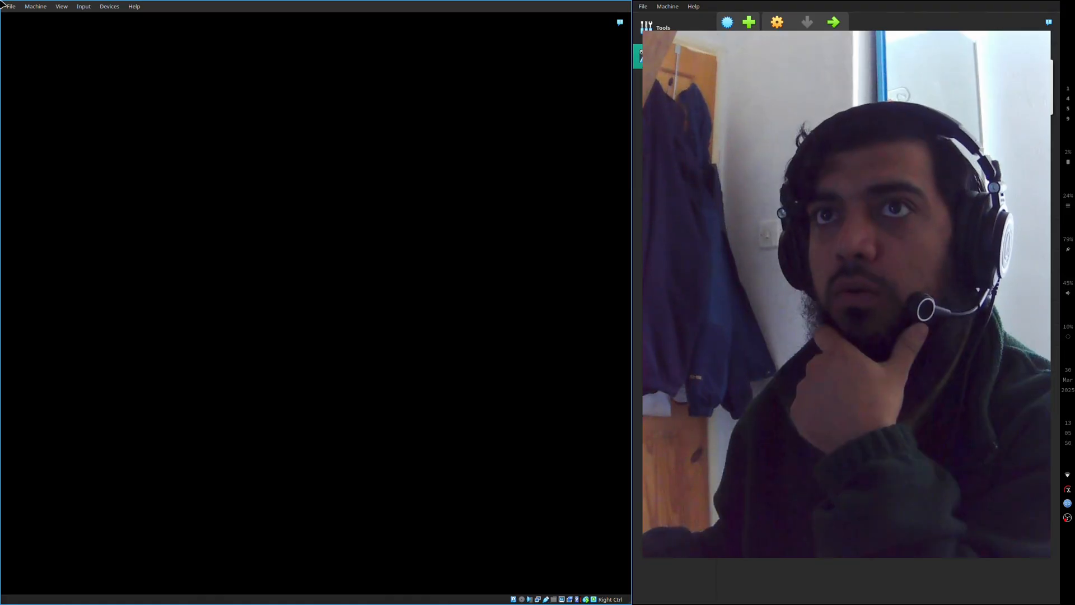
- Restart the virtual machine and log in to the Cinnamon session with the account password
left_click(34, 7)
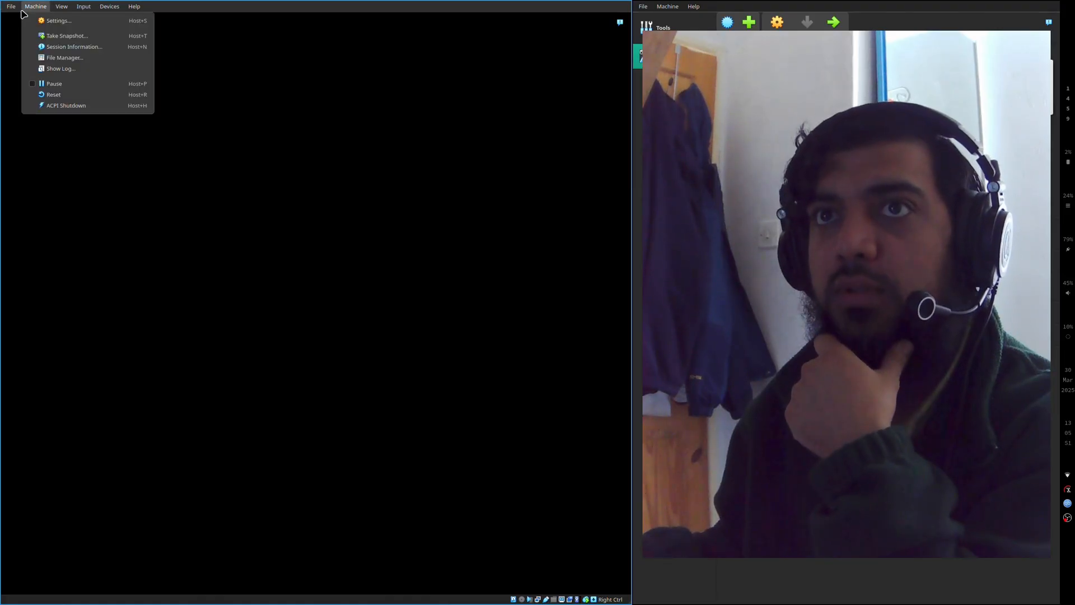
left_click(78, 107)
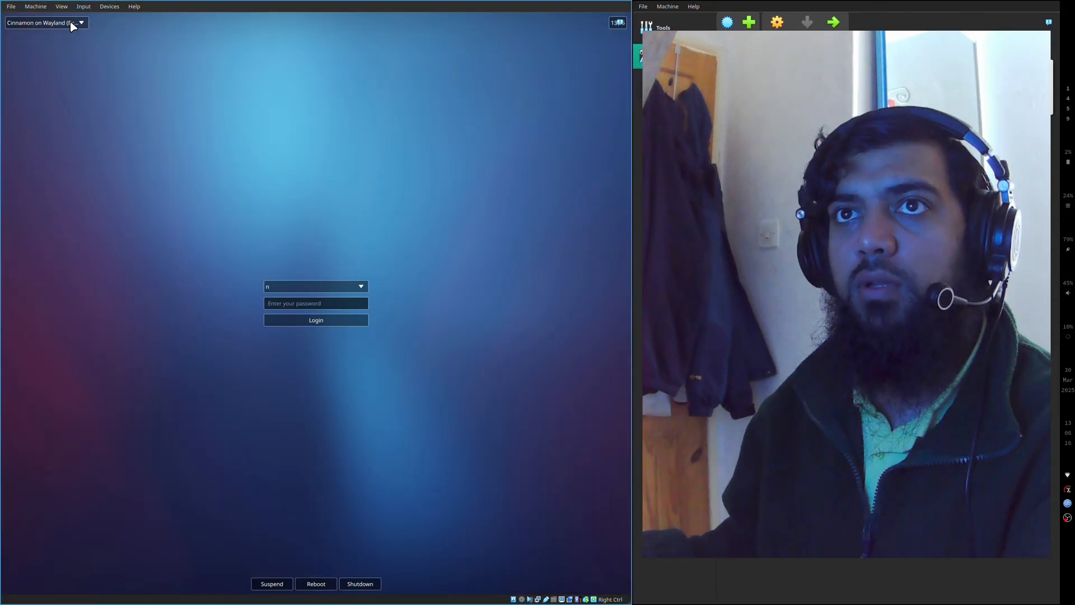
left_click(73, 25)
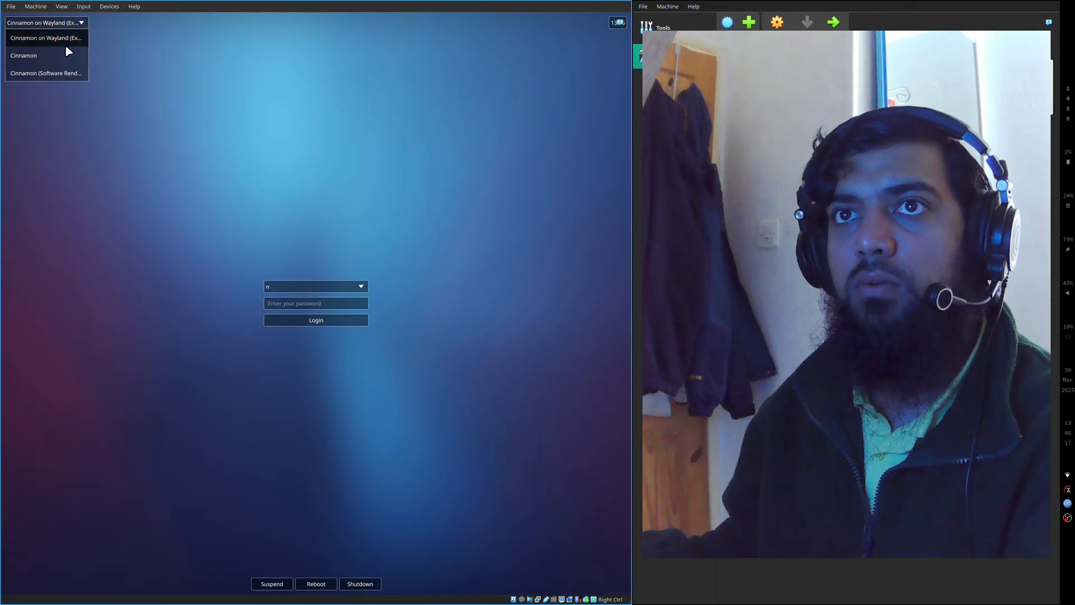
left_click(63, 56)
left_click(295, 302)
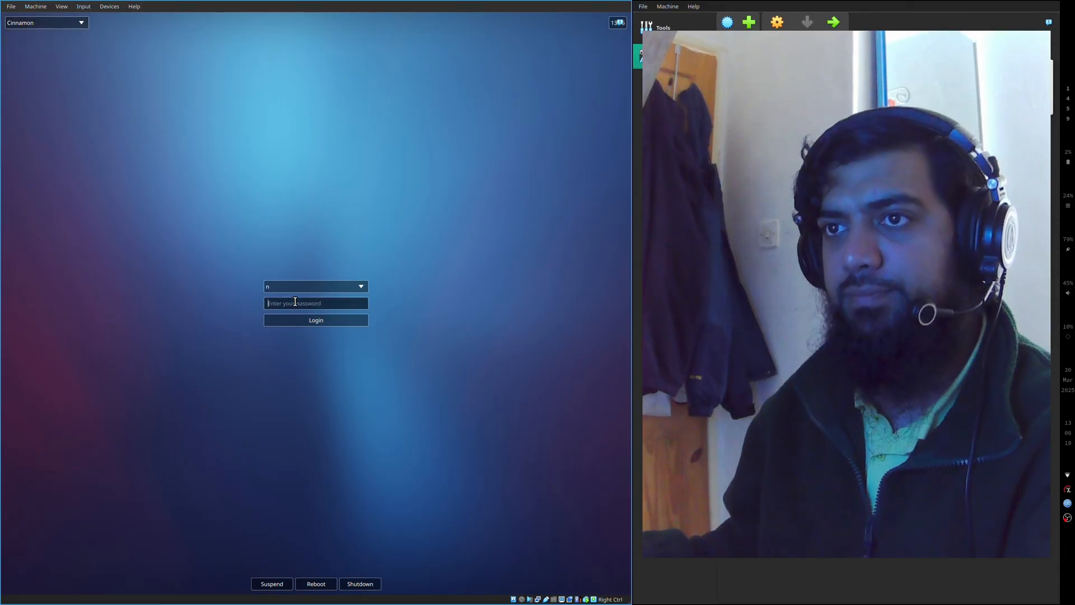
key("Return")
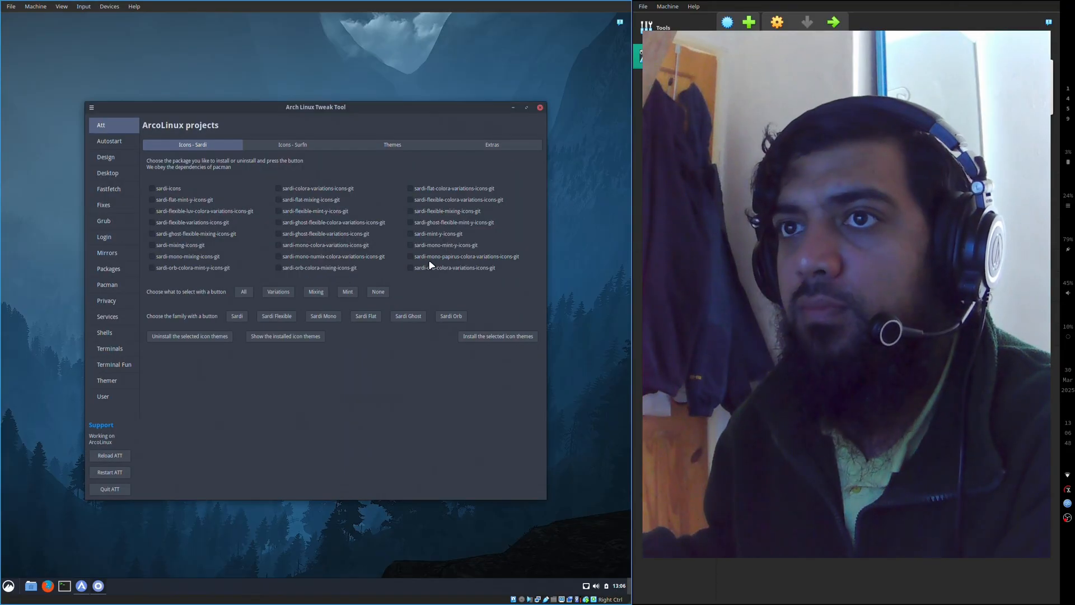
- Look through the Autostart, Att, Design and Desktop pages of the Arch Linux Tweak Tool and close the tool
left_click(118, 145)
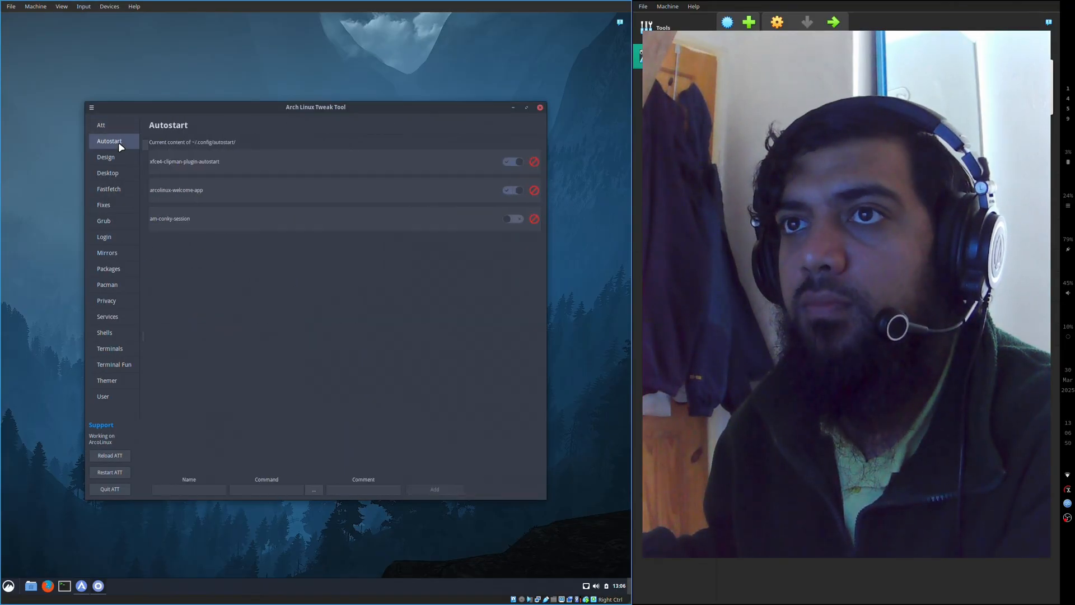
left_click(119, 126)
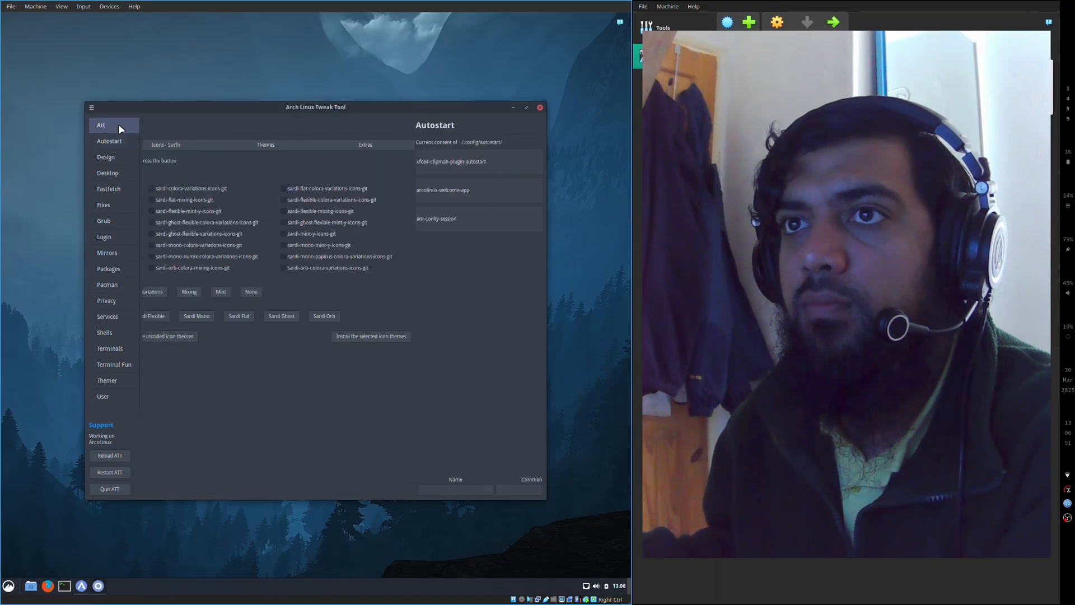
left_click(118, 158)
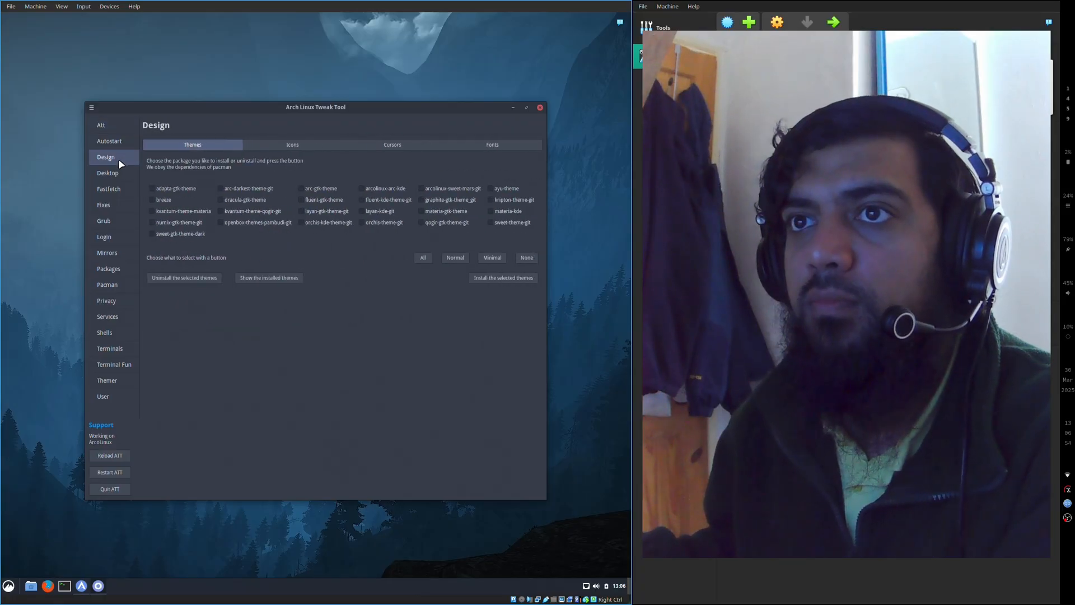
left_click(119, 168)
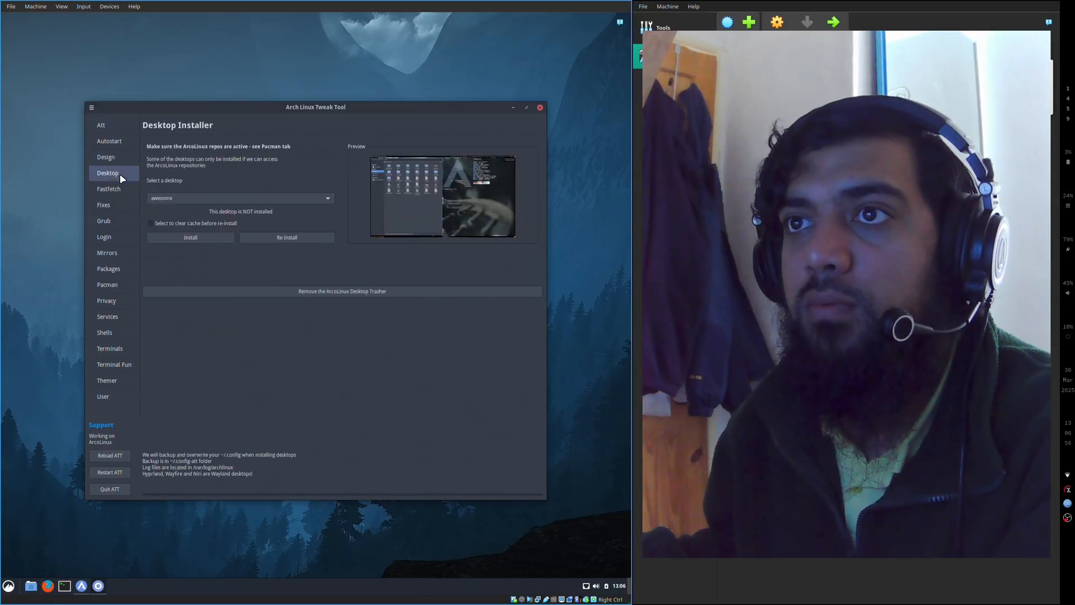
left_click(541, 107)
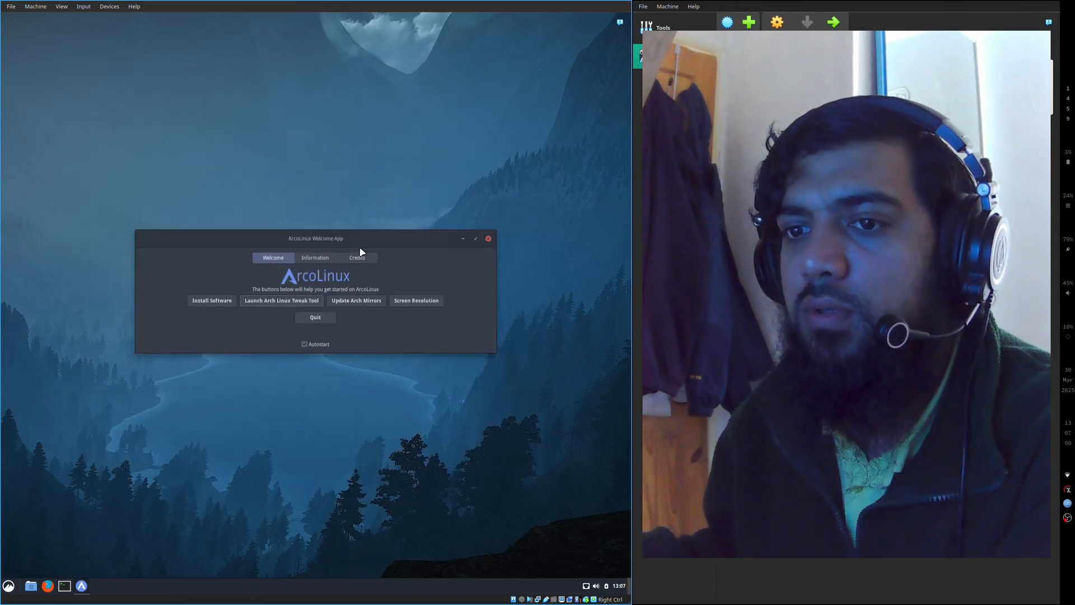
- View the Information and Credits pages of the ArcoLinux Welcome App and return to the Welcome page
left_click(317, 257)
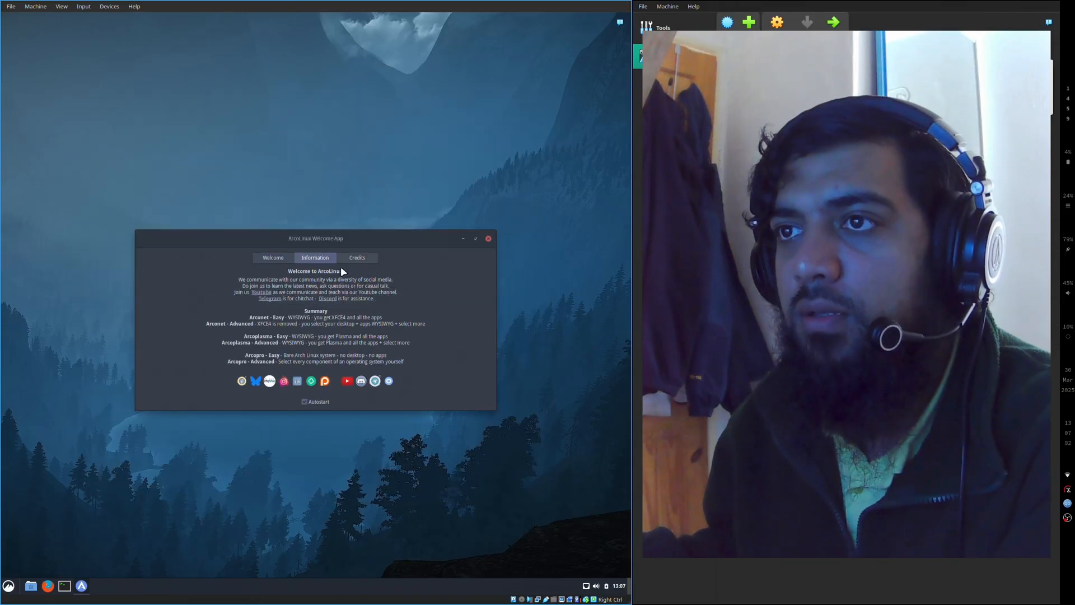
left_click(352, 257)
left_click(260, 254)
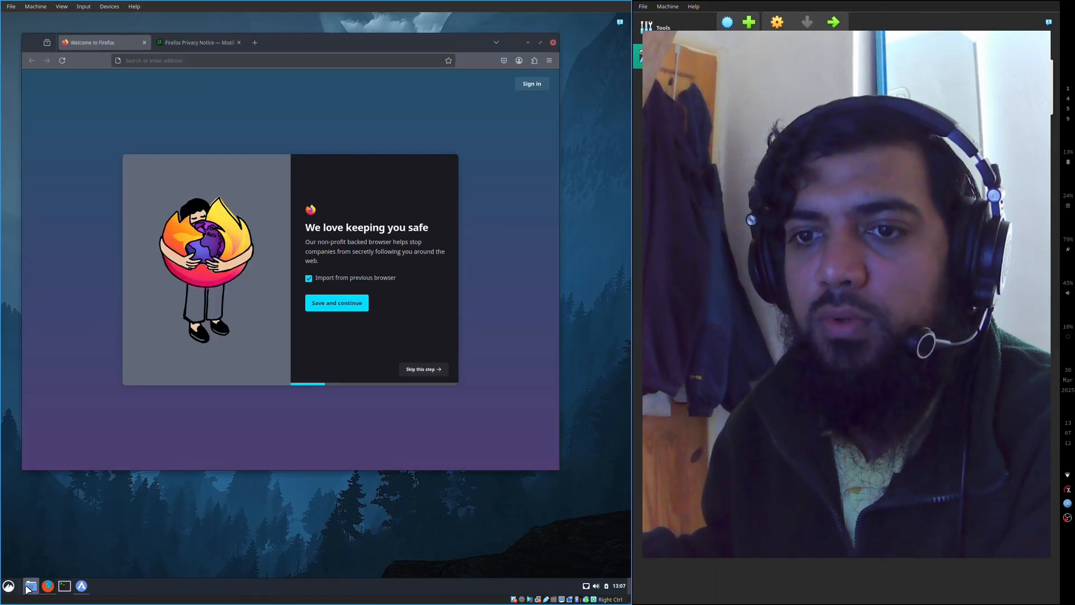
- Open the home folder in the default file manager, and search the applications for "thu" to launch Thunar File Manager
left_click(31, 586)
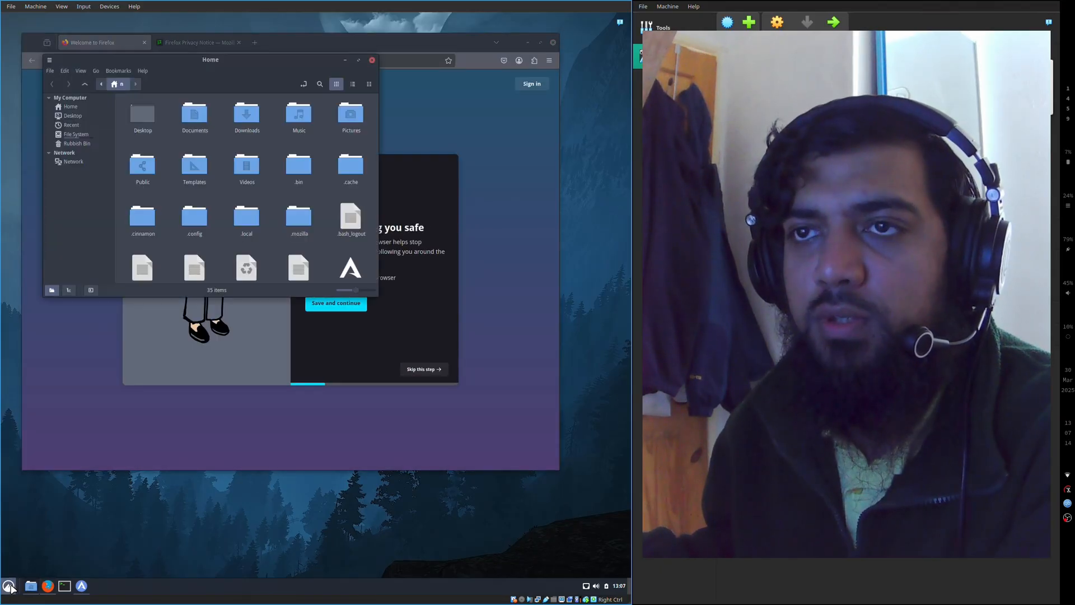
left_click(9, 586)
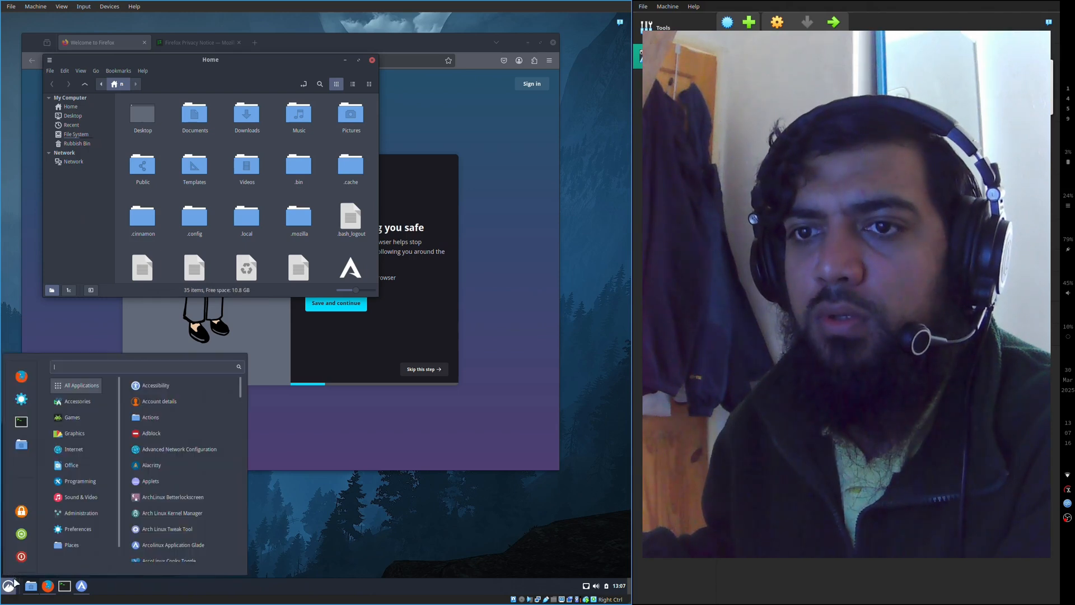
type("thu")
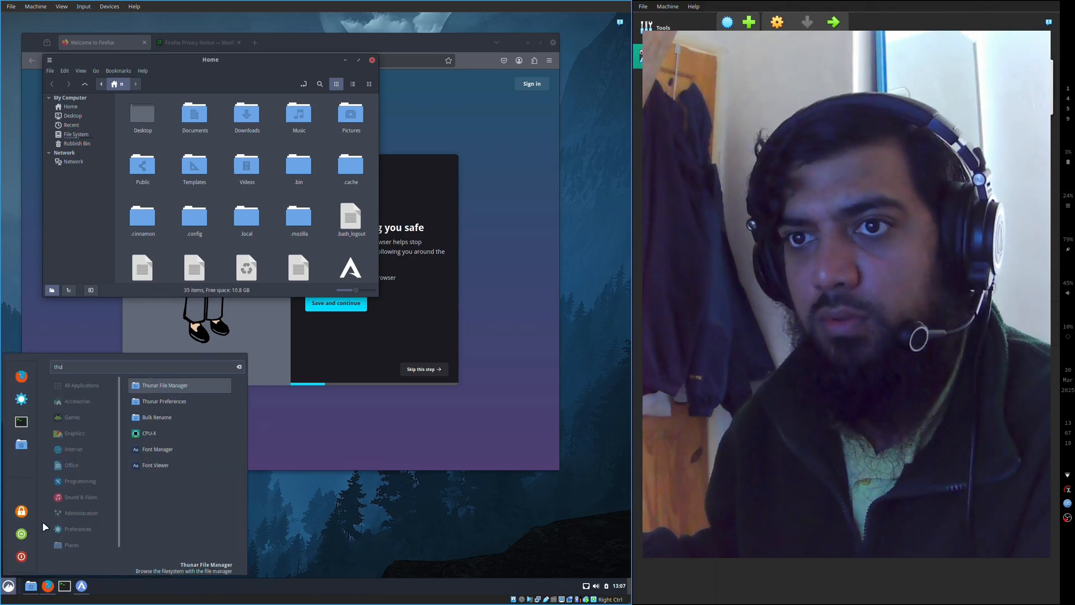
key("Return")
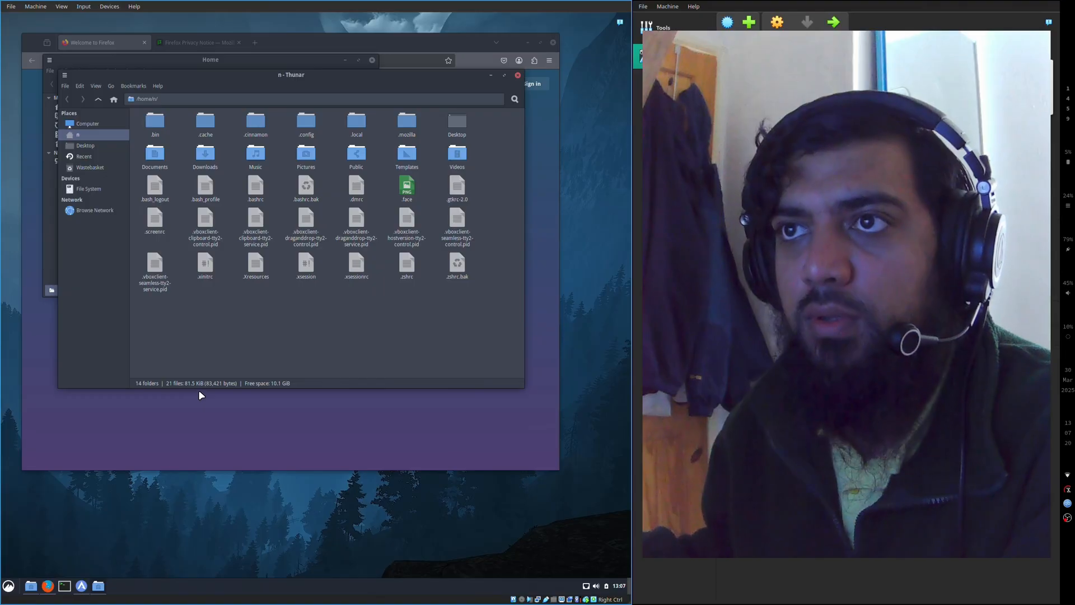
- Close the Thunar, Home folder and Firefox windows
left_click(516, 74)
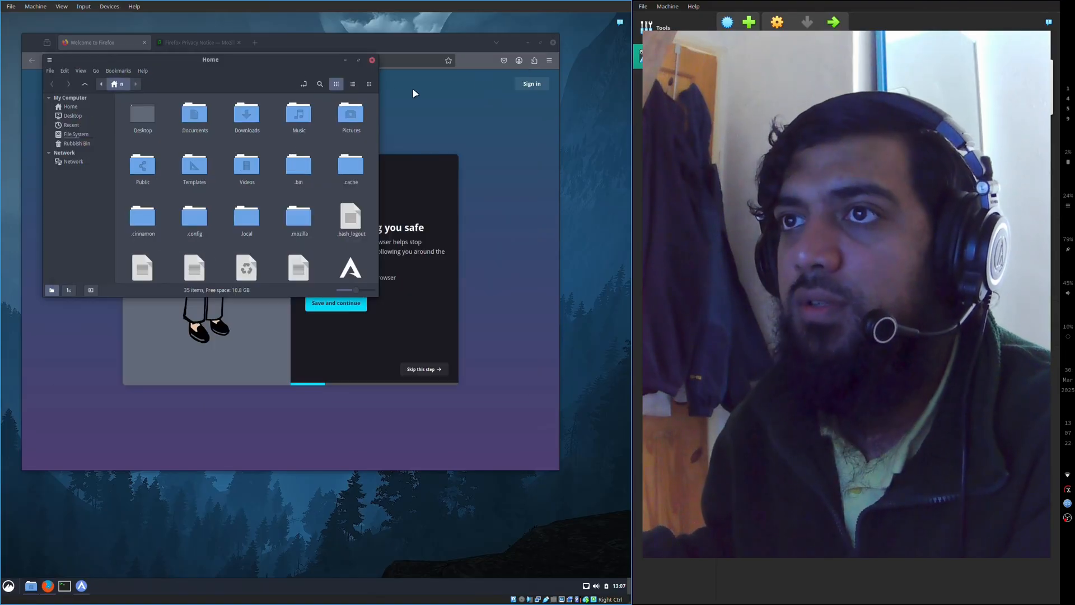
left_click(371, 60)
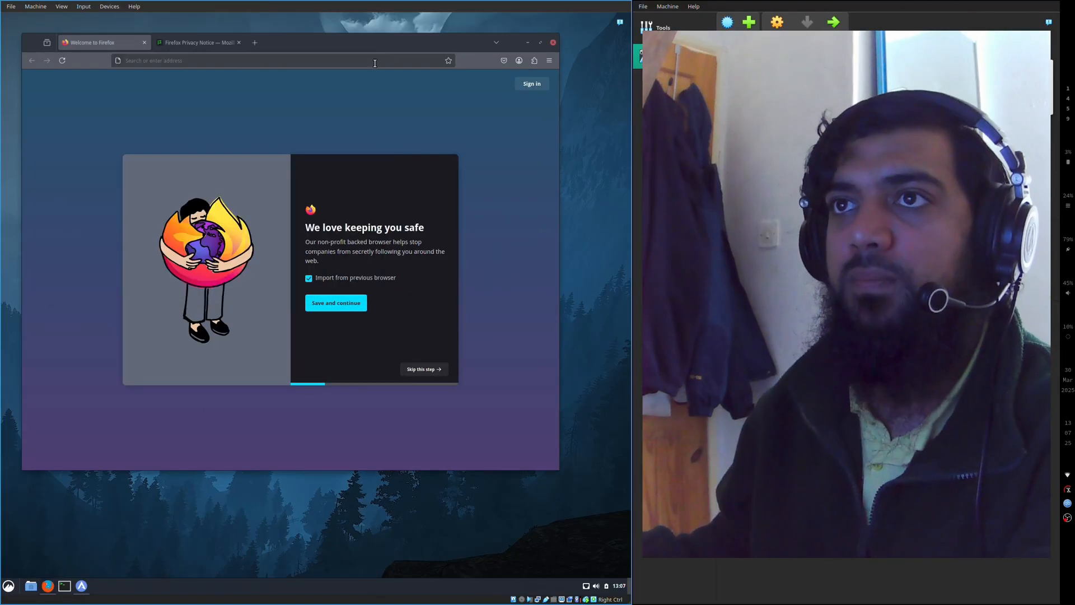
left_click(553, 42)
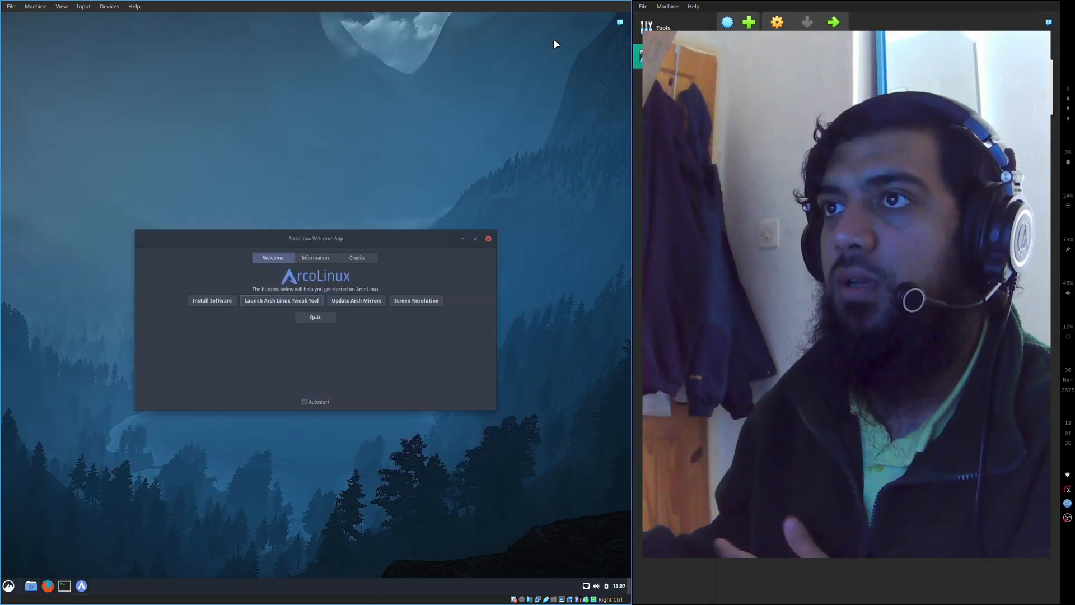
- Launch the Alacritty terminal from the Administration applications and close it
left_click(9, 586)
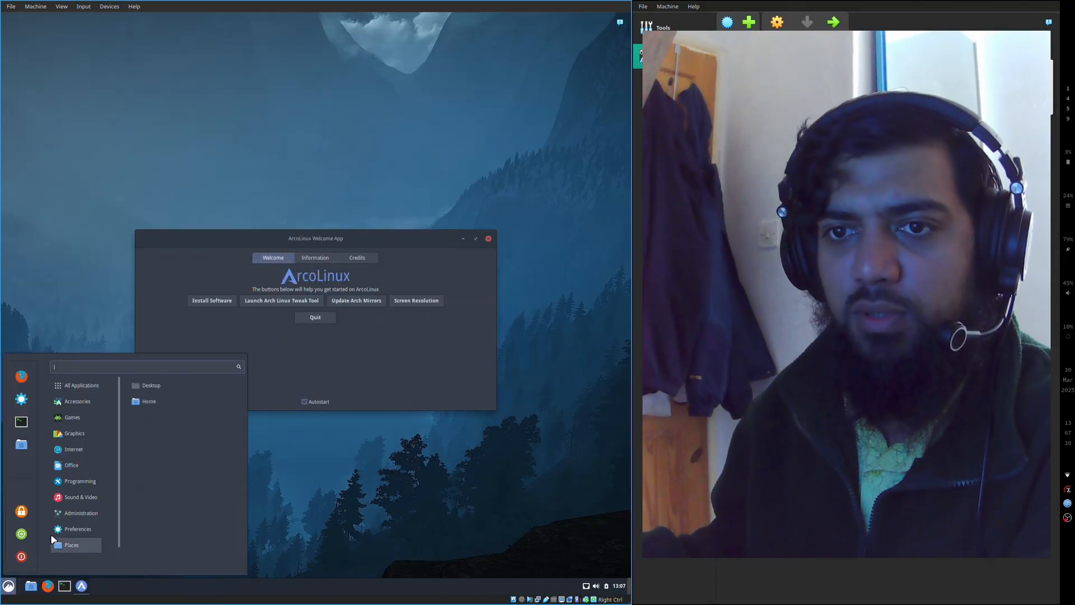
mouse_move(79, 513)
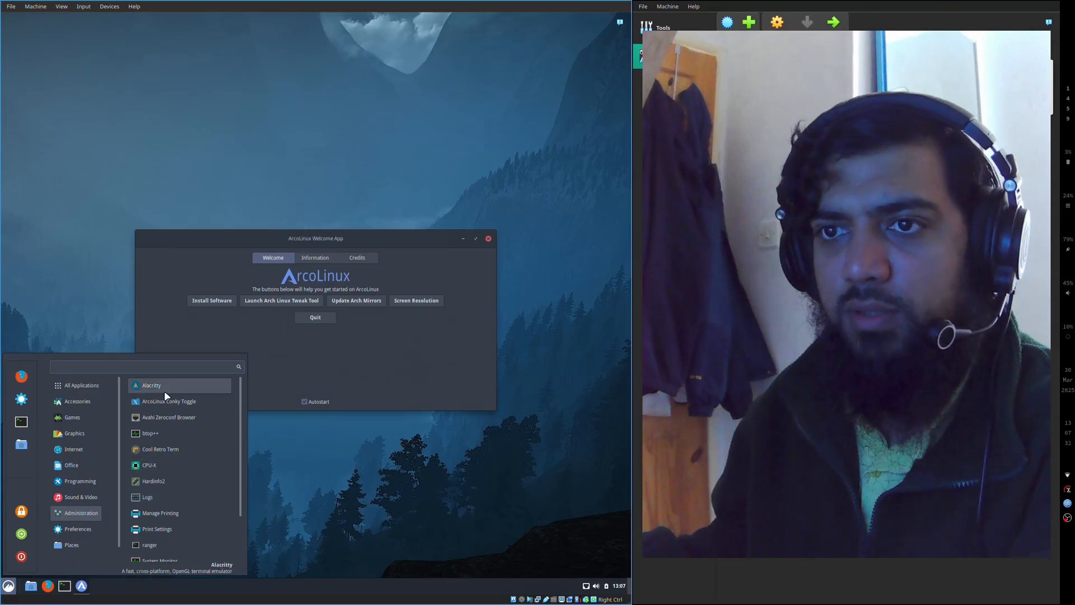
left_click(150, 387)
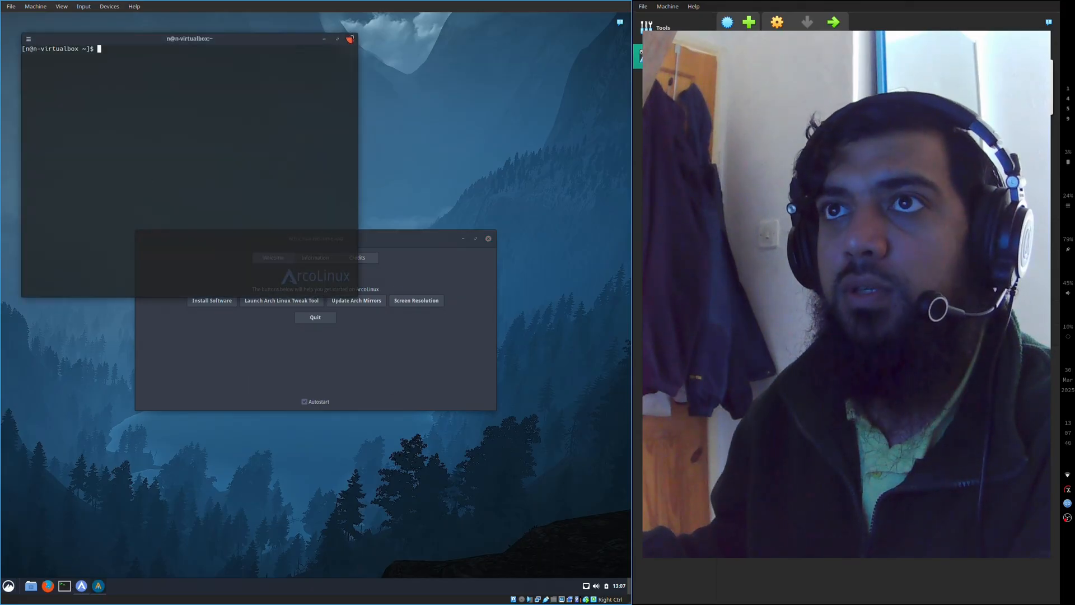
left_click(351, 39)
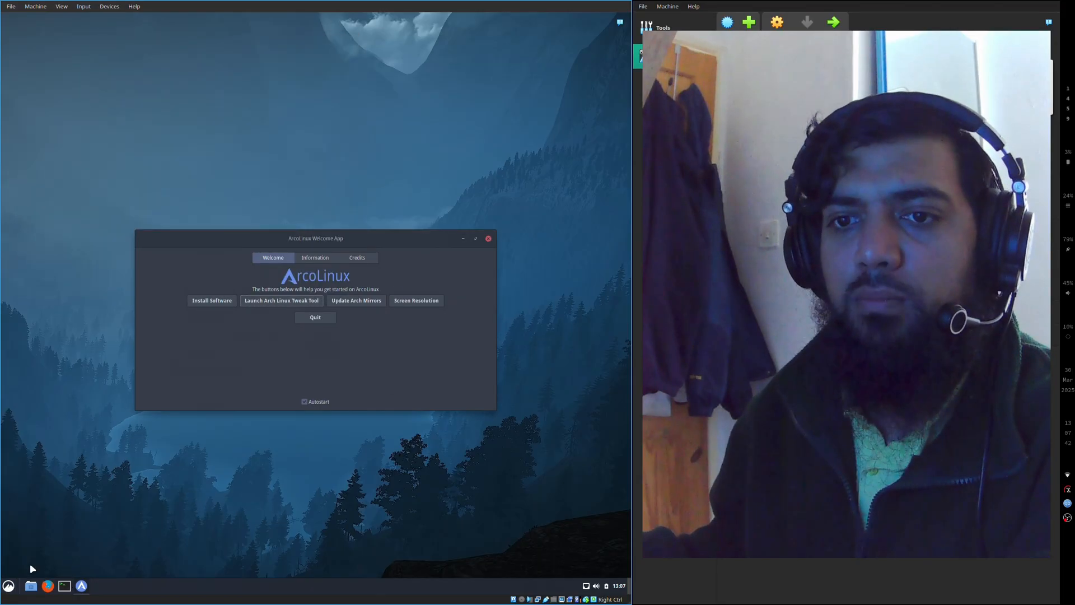
- Browse the full list of installed applications and the Accessories, Games, Graphics, Office and Administration categories, and close the application menu
left_click(8, 585)
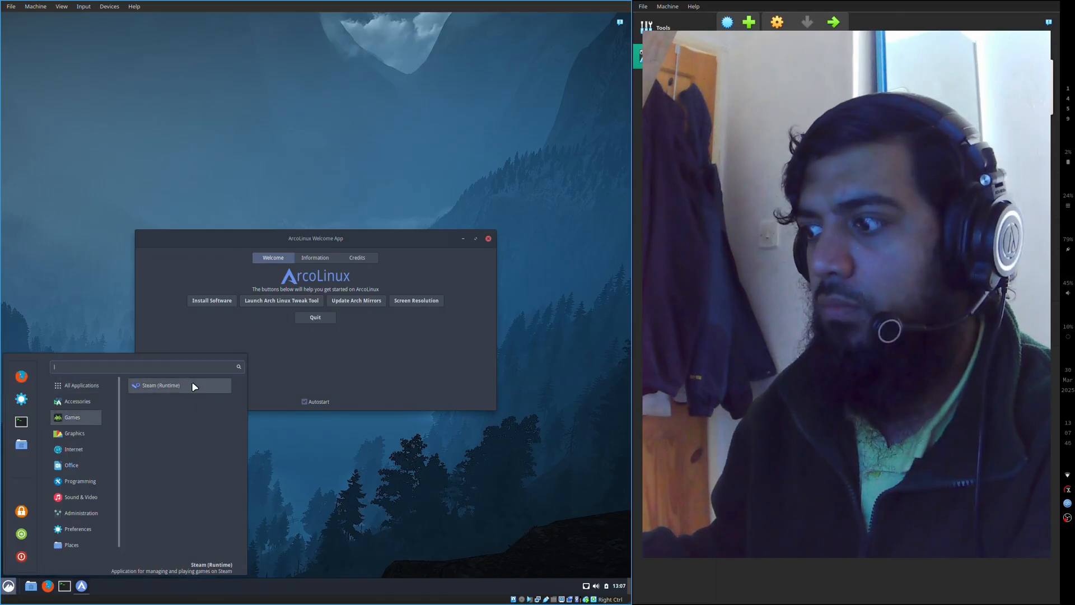
left_click(68, 403)
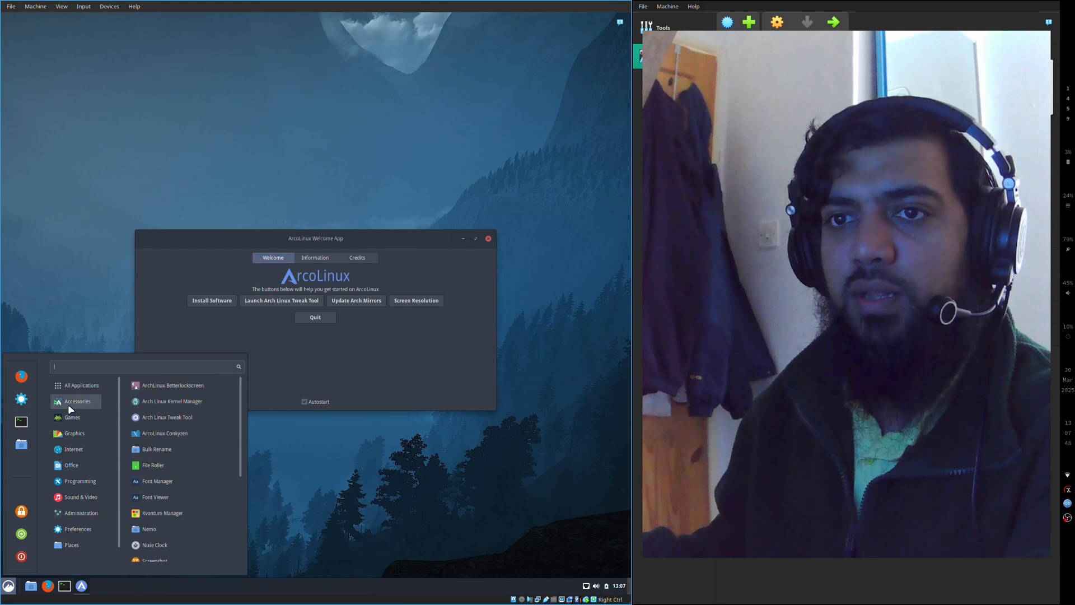
left_click(90, 386)
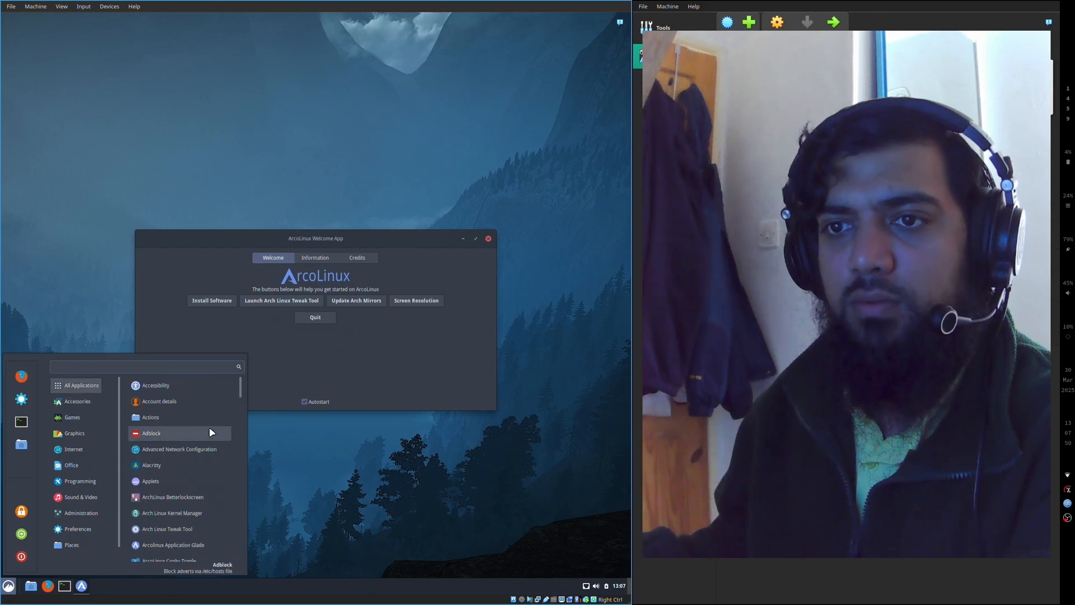
scroll(194, 451, "down", 8)
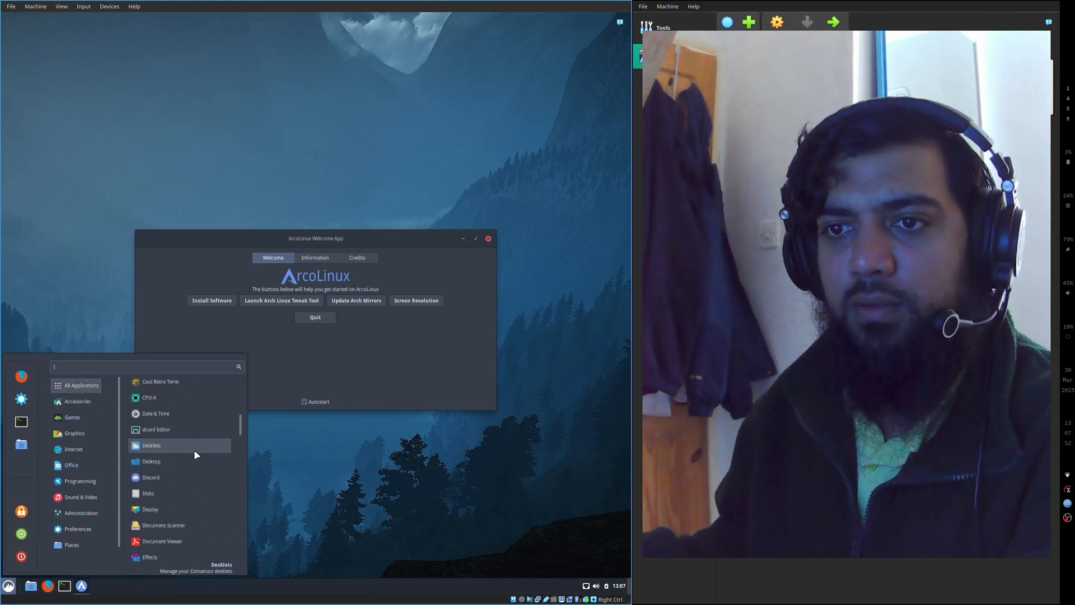
scroll(194, 449, "down", 5)
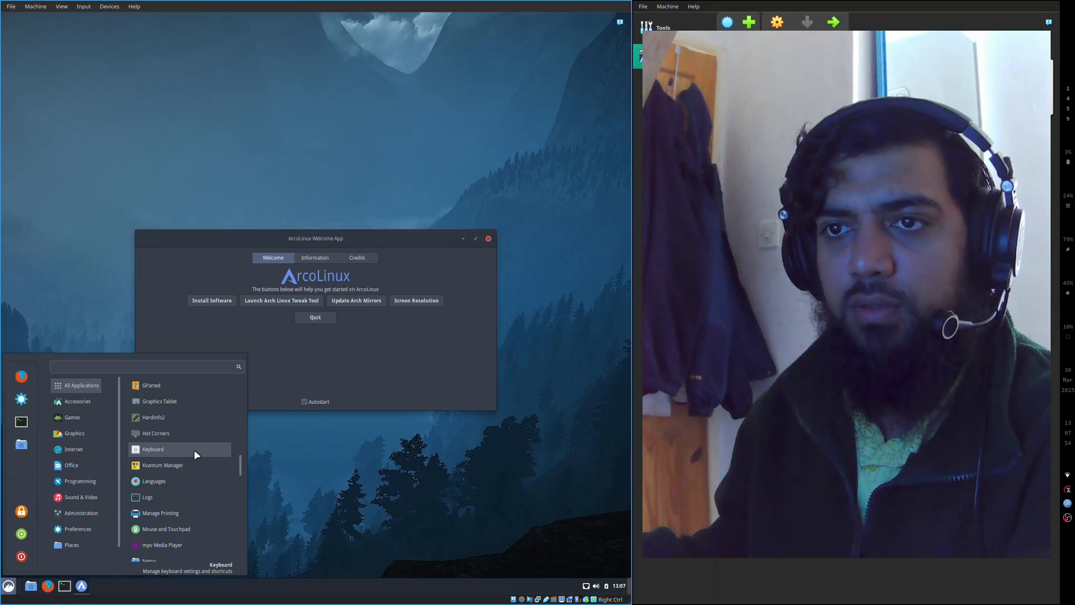
scroll(194, 449, "up", 1)
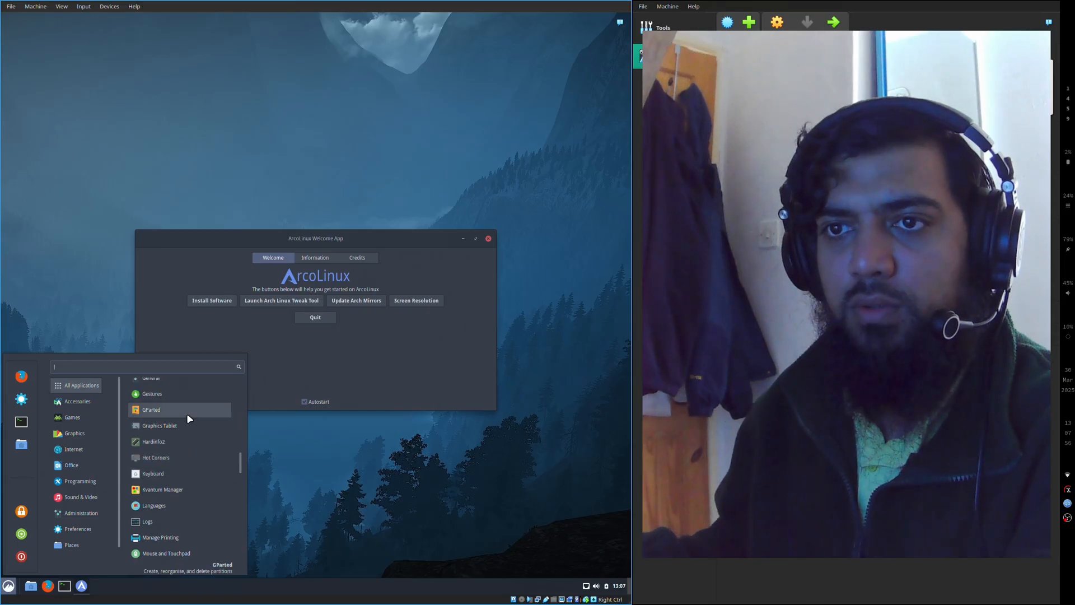
scroll(187, 413, "up", 2)
left_click(73, 417)
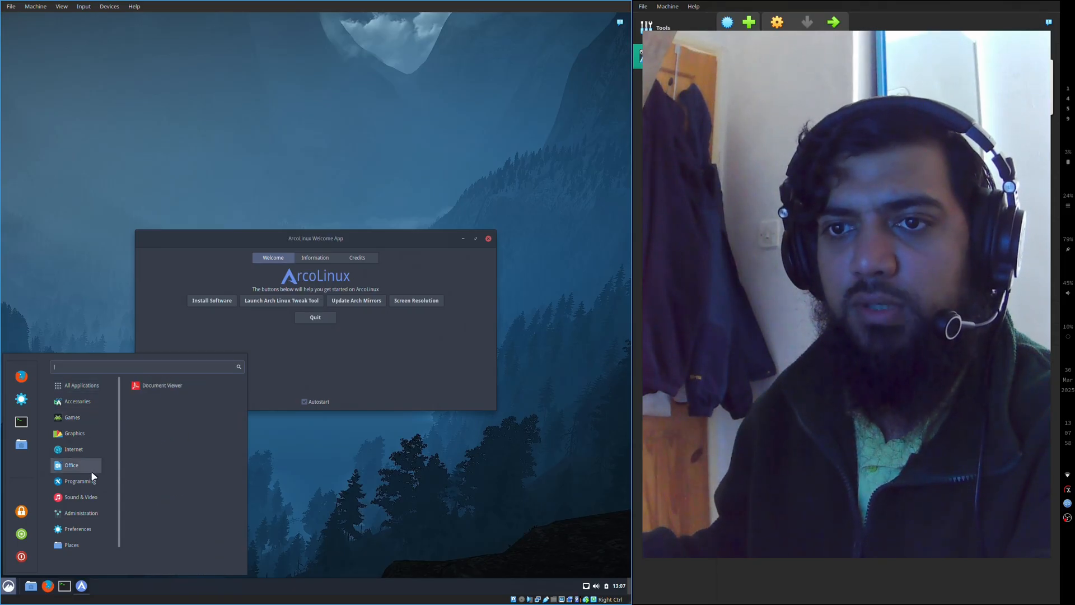
mouse_move(87, 509)
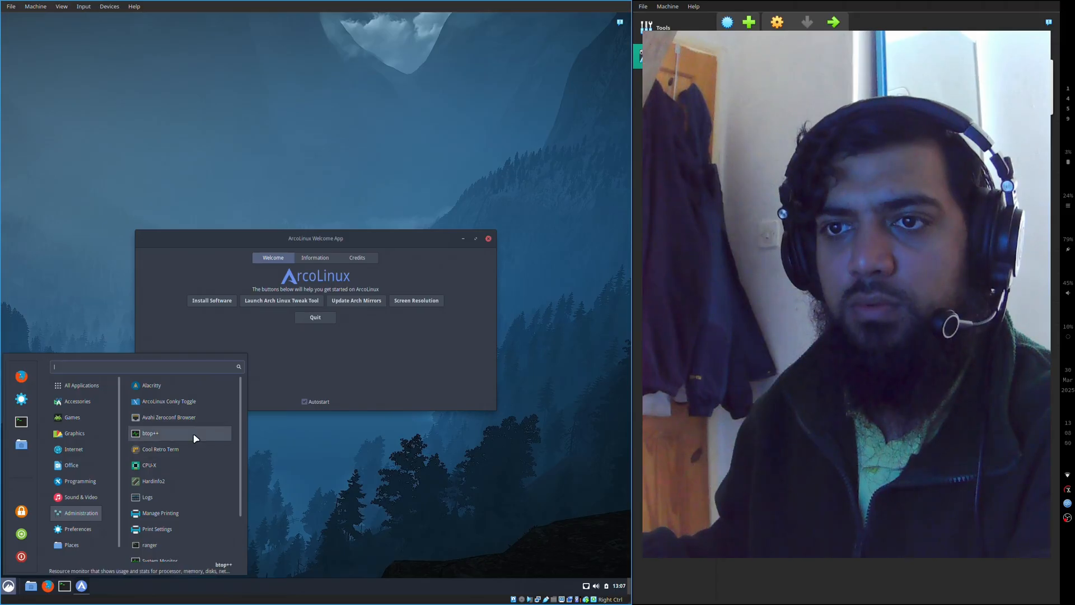
scroll(195, 439, "down", 3)
scroll(193, 439, "up", 3)
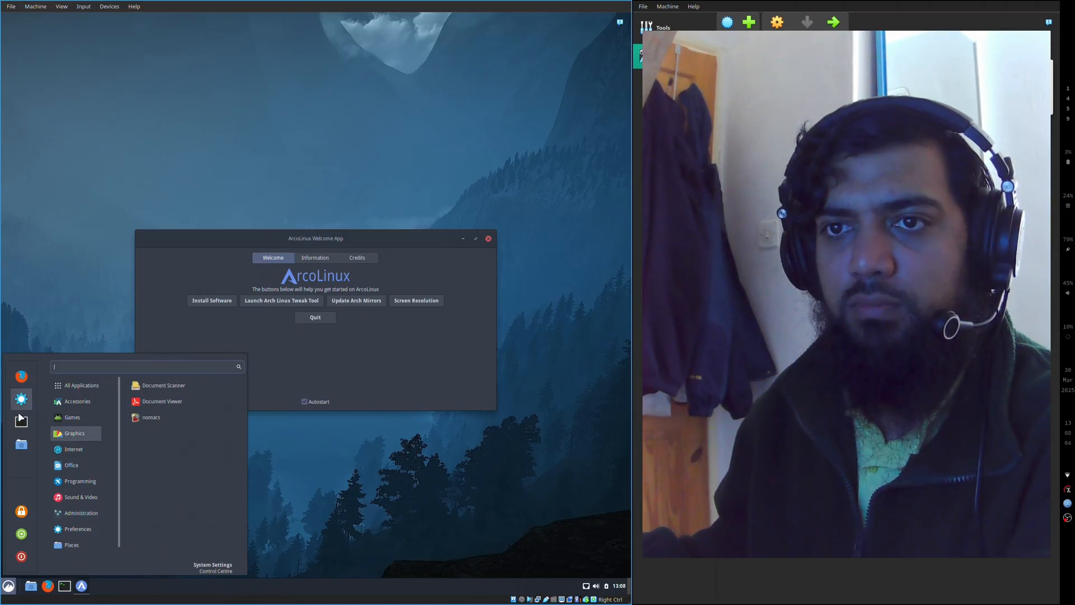
left_click(372, 373)
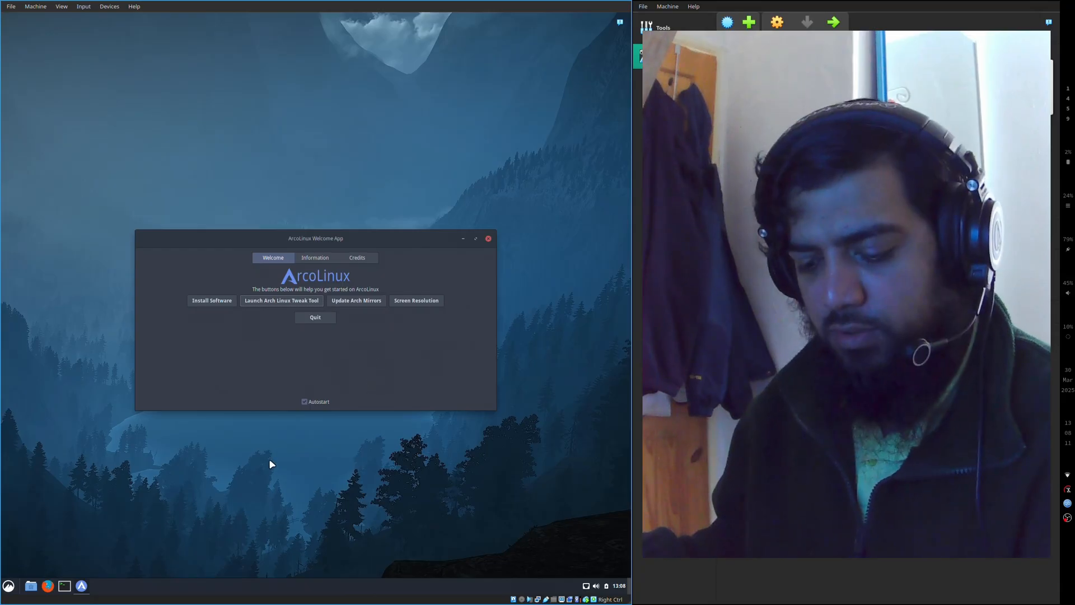
- Open the home folder in the host system's file manager and close it again
key("super+e")
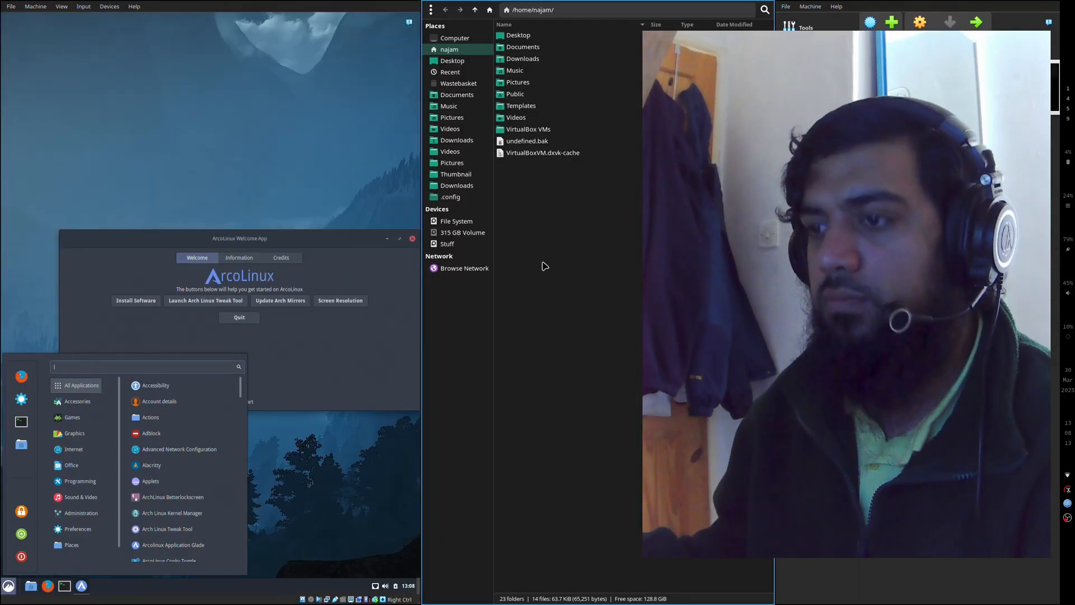
key("super+q")
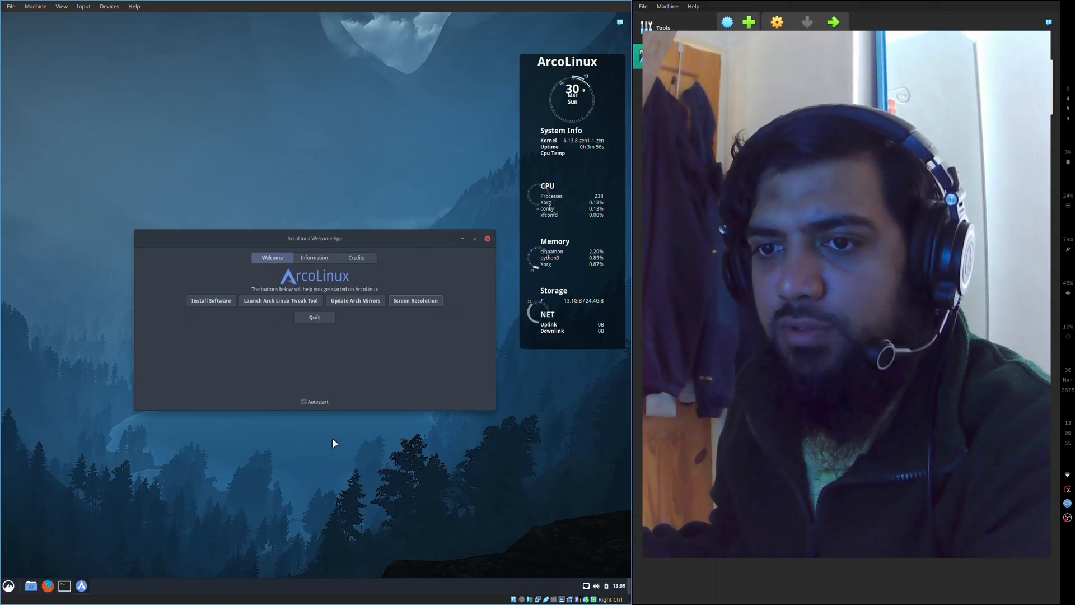
- Look through the tools and settings in the Preferences application category, and close the application menu
left_click(9, 585)
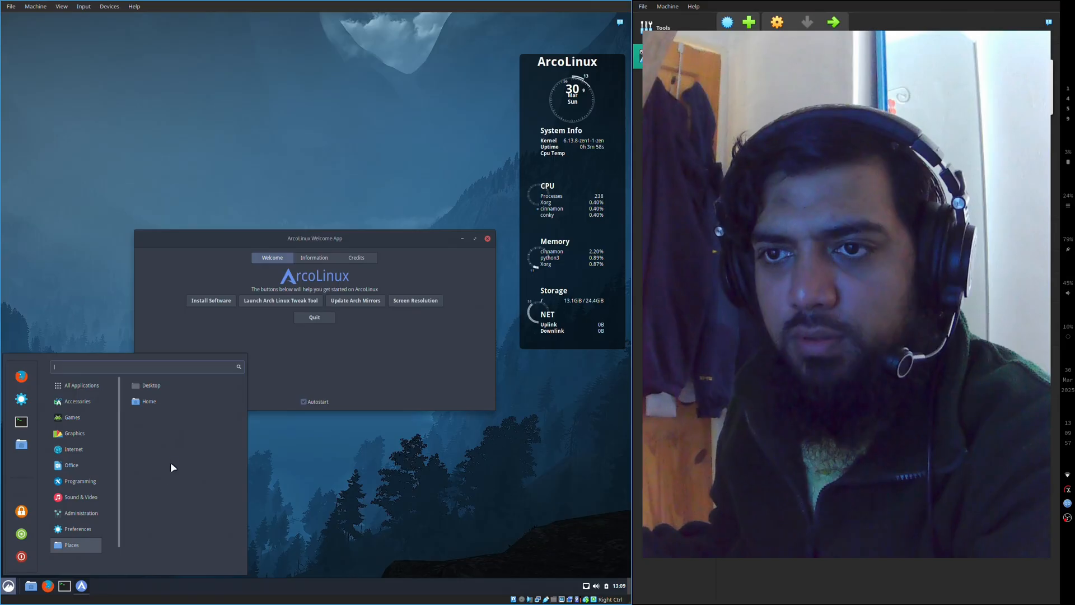
mouse_move(68, 530)
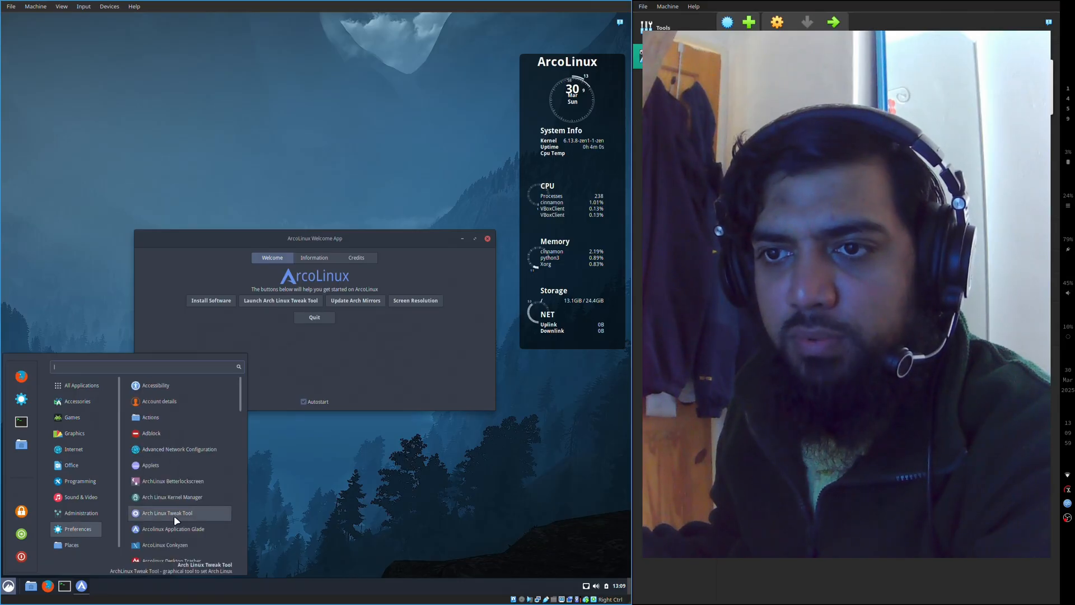
scroll(182, 466, "down", 5)
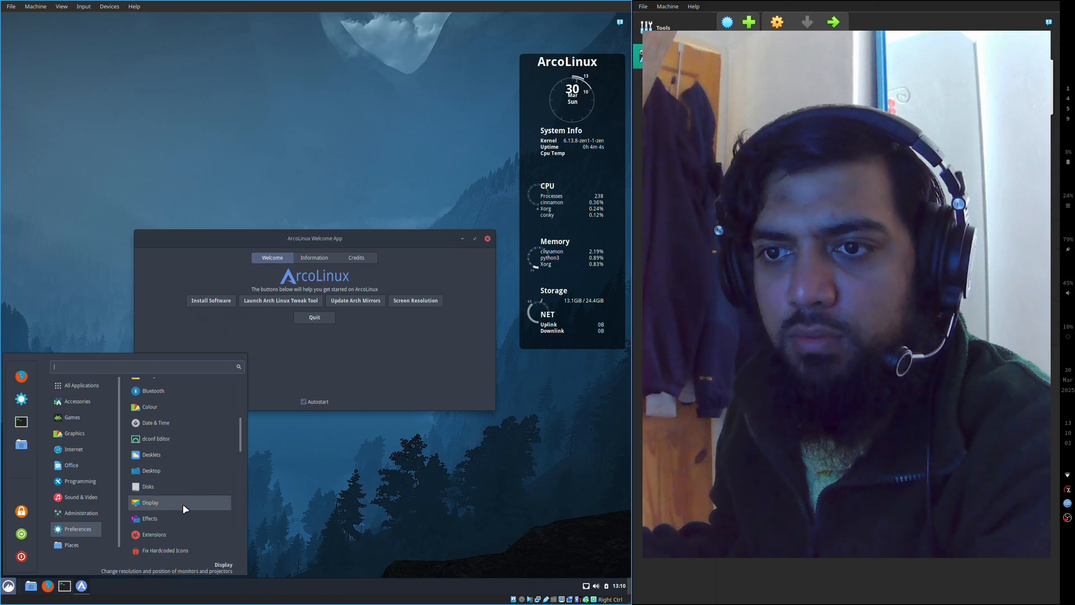
scroll(183, 503, "down", 3)
scroll(184, 473, "down", 3)
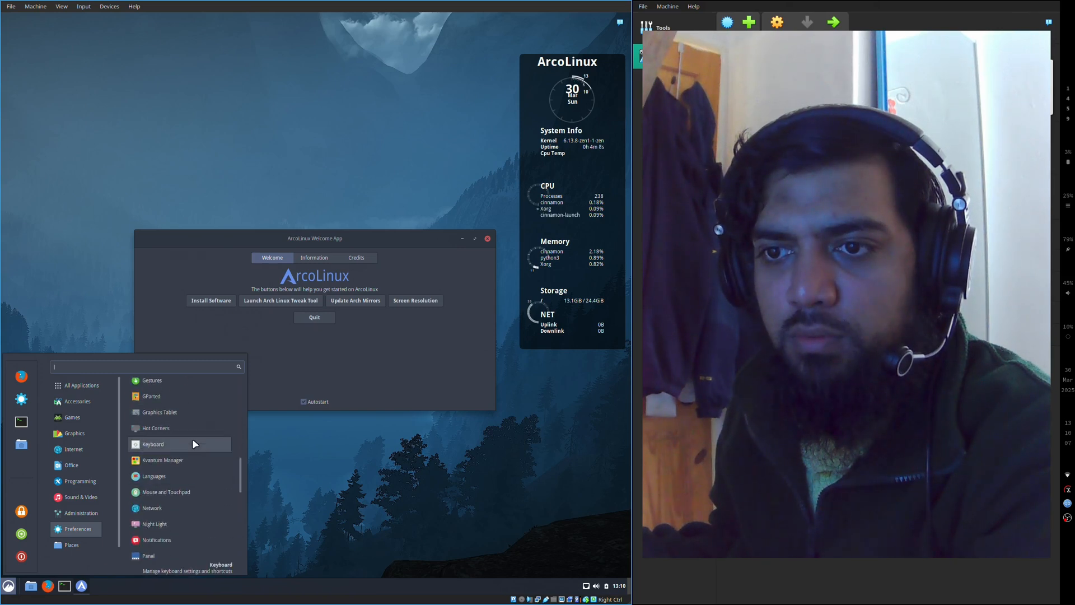
scroll(195, 431, "down", 3)
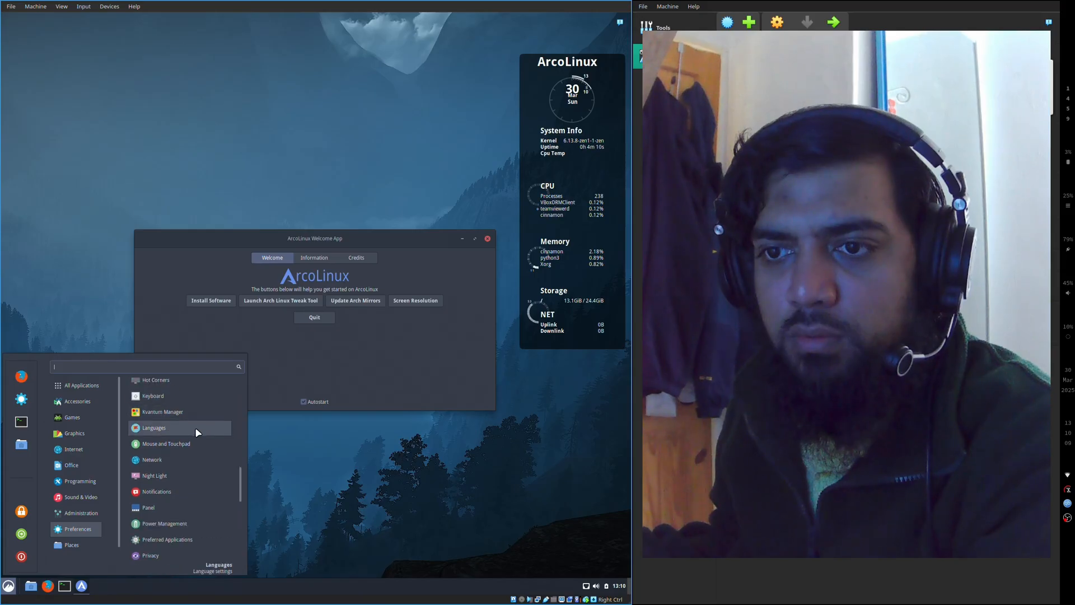
scroll(192, 451, "down", 3)
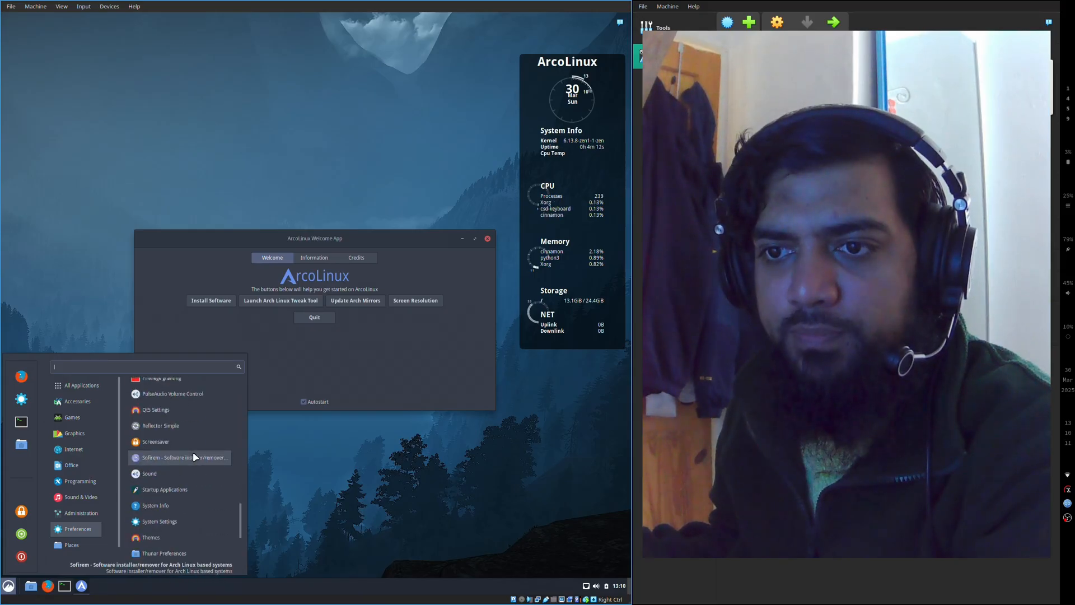
scroll(192, 451, "down", 1)
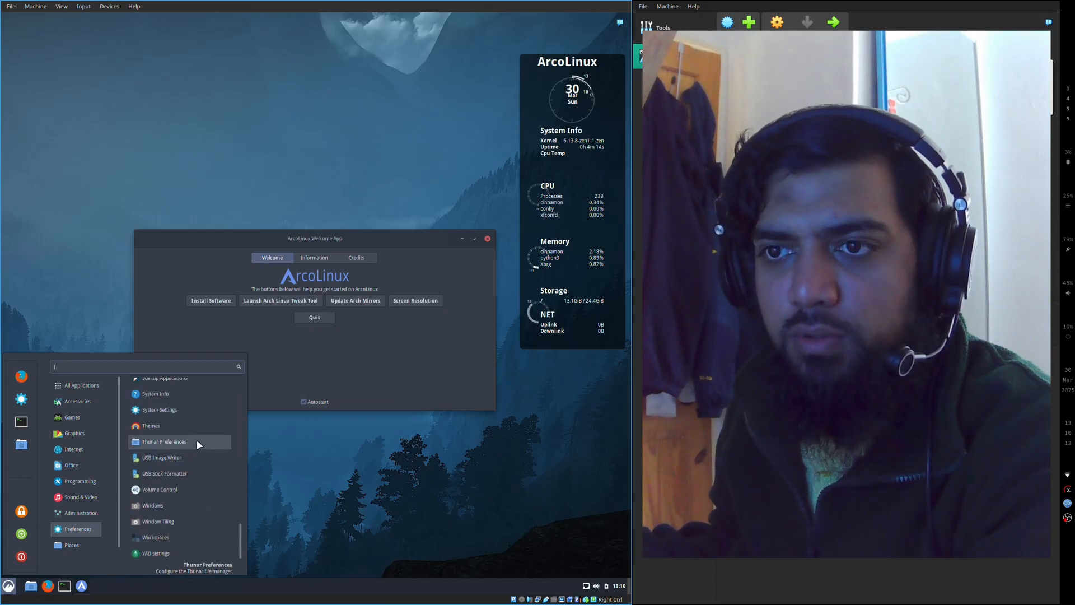
scroll(188, 507, "up", 1)
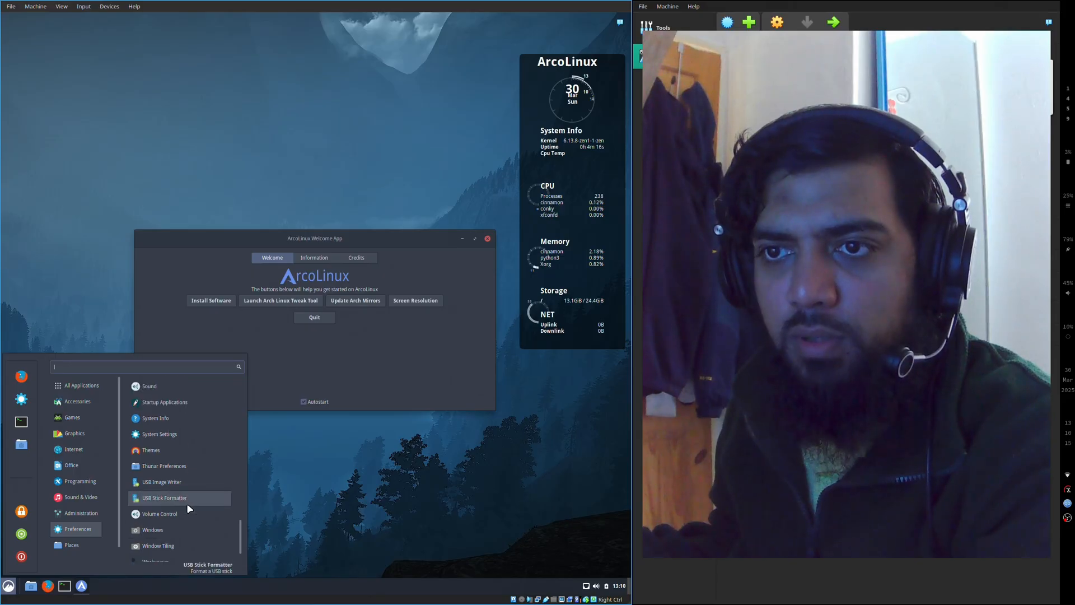
left_click(318, 461)
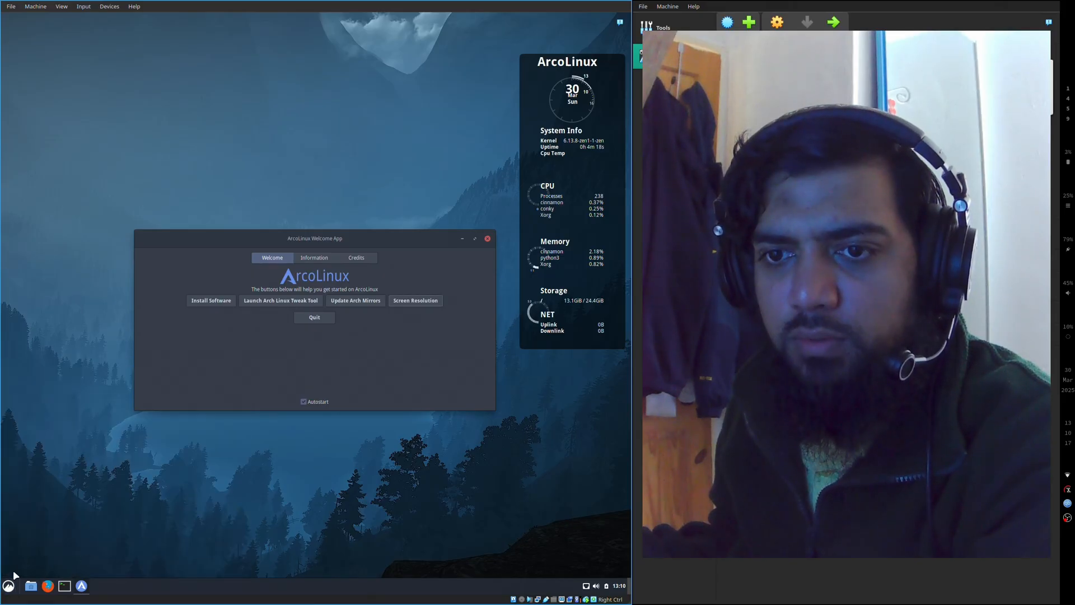